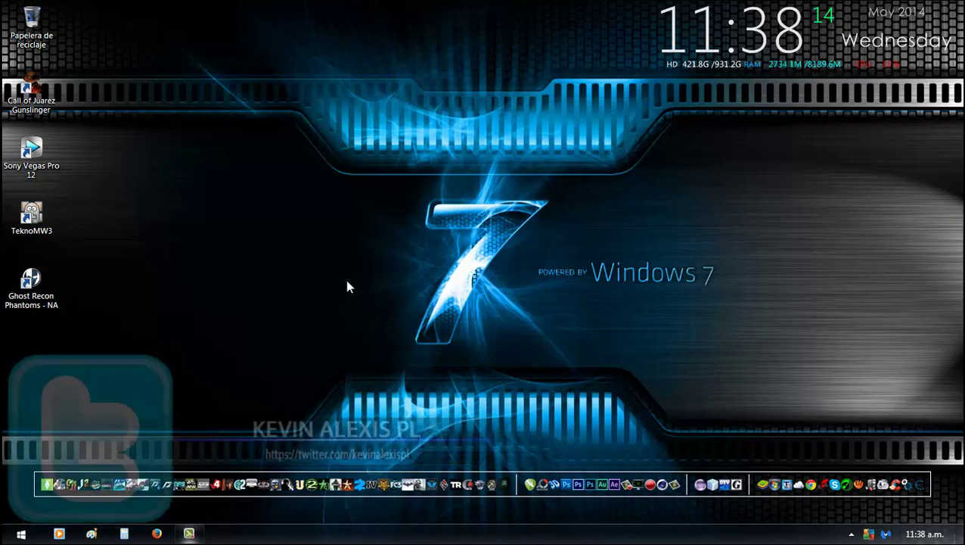
# - Open the Control Panel and show all its items as small icons (Iconos pequeños)
pyautogui.click(20, 535)
pyautogui.click(215, 408)
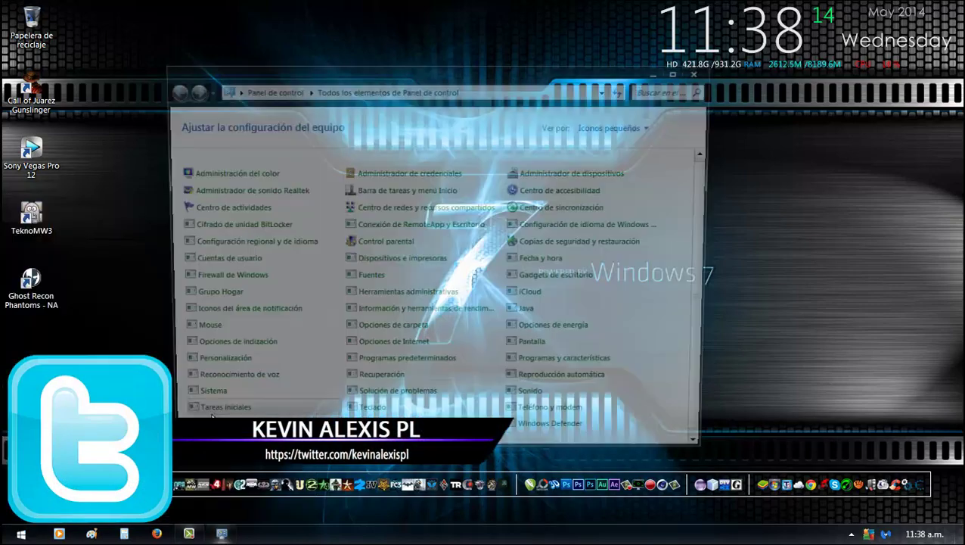
pyautogui.click(609, 129)
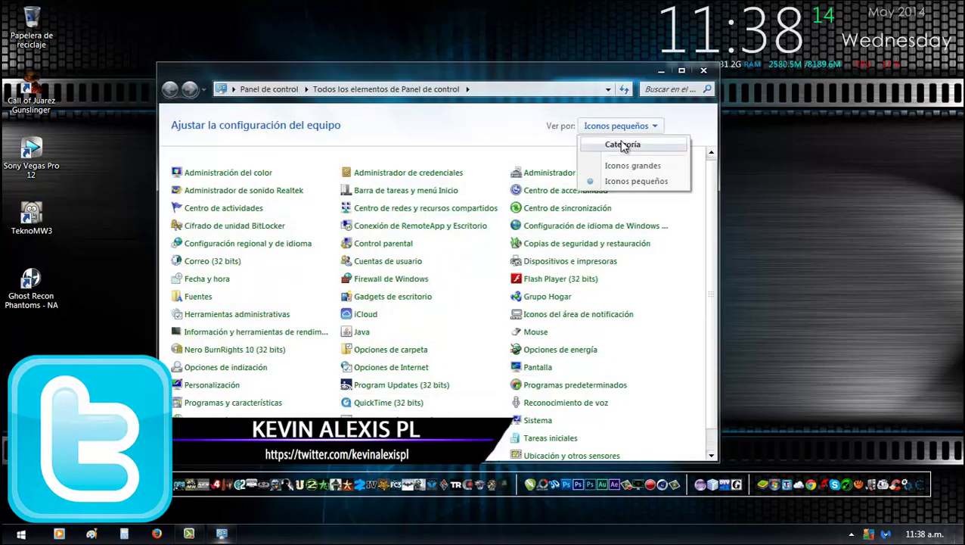
pyautogui.click(623, 144)
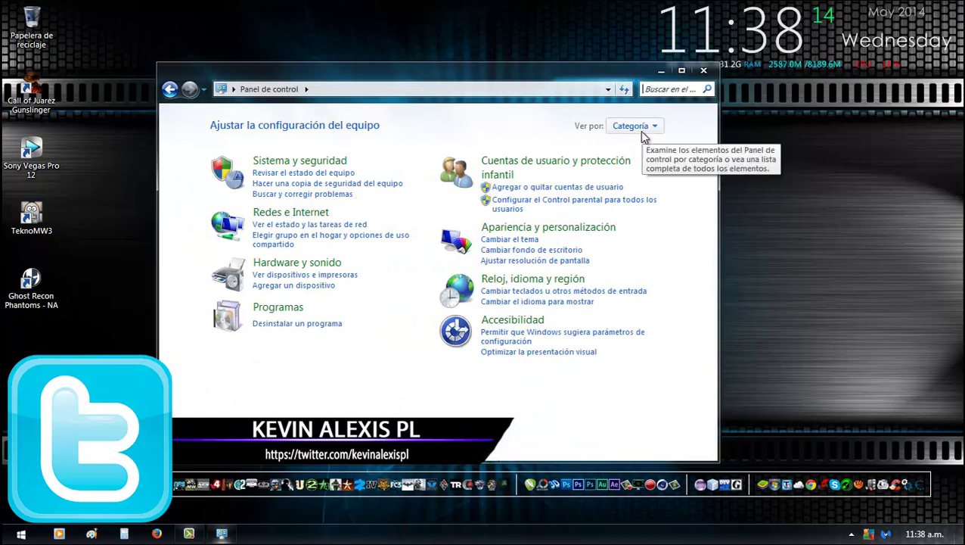
pyautogui.click(642, 131)
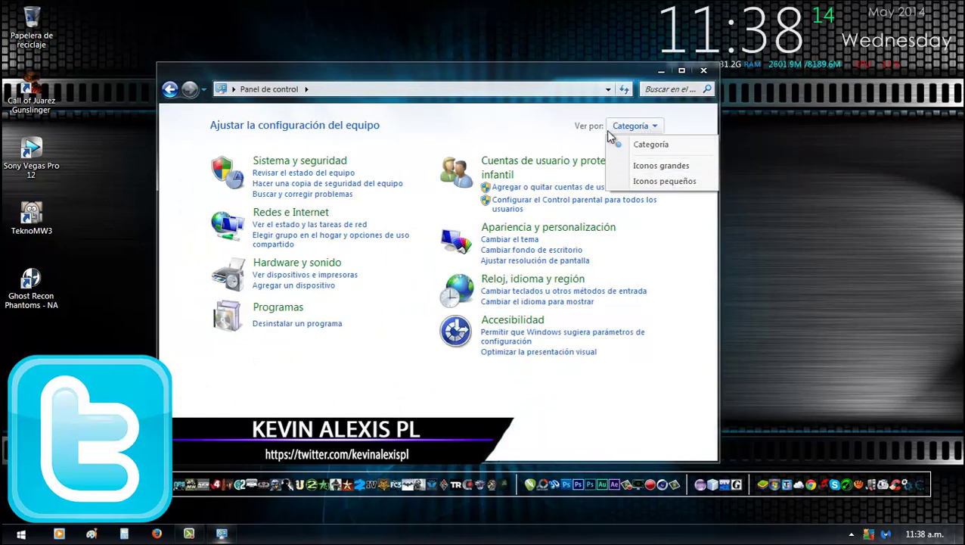
pyautogui.click(657, 181)
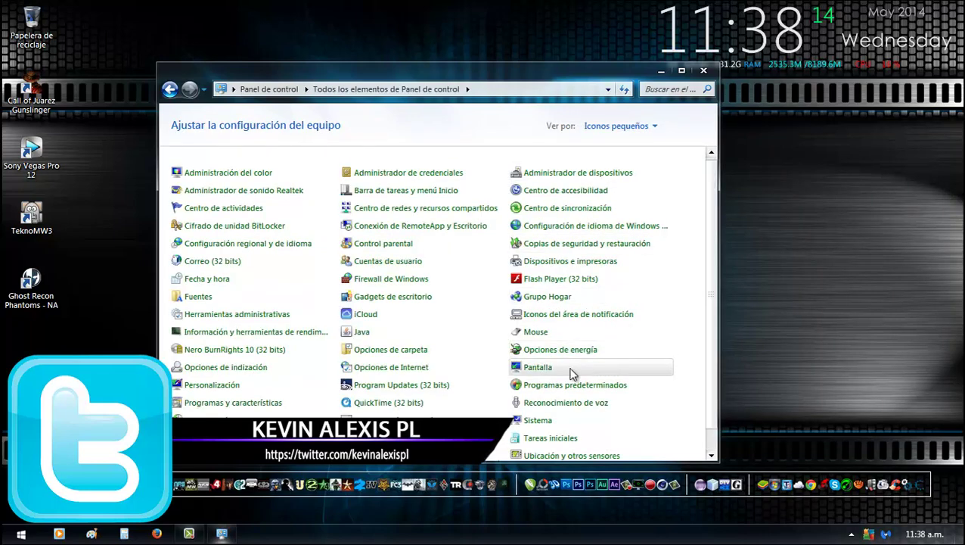
pyautogui.click(452, 369)
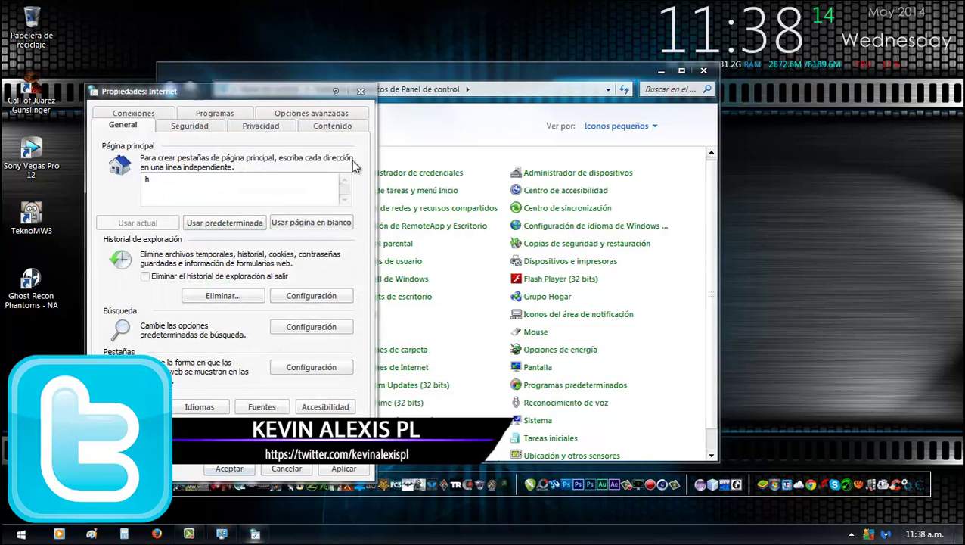
pyautogui.click(361, 91)
pyautogui.click(667, 90)
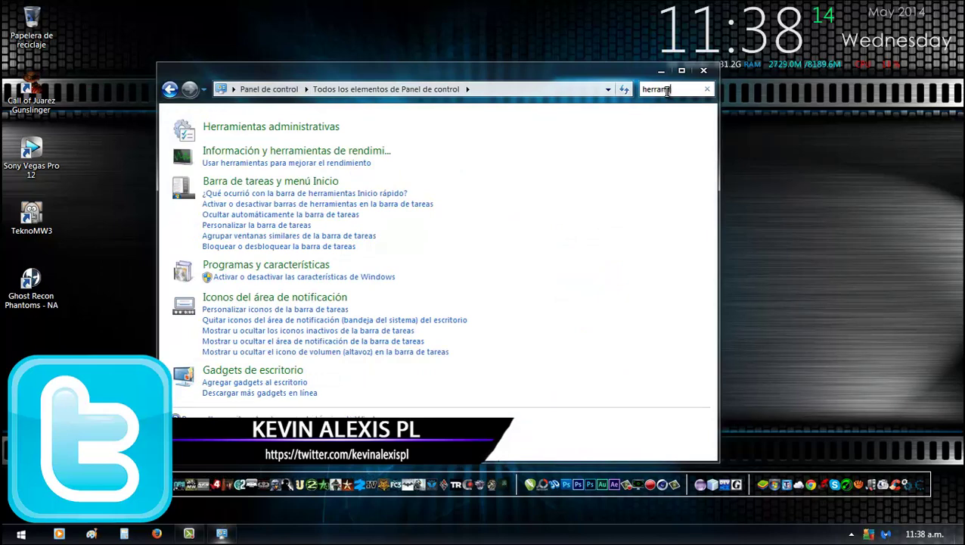
pyautogui.write('herramienta del sistema')
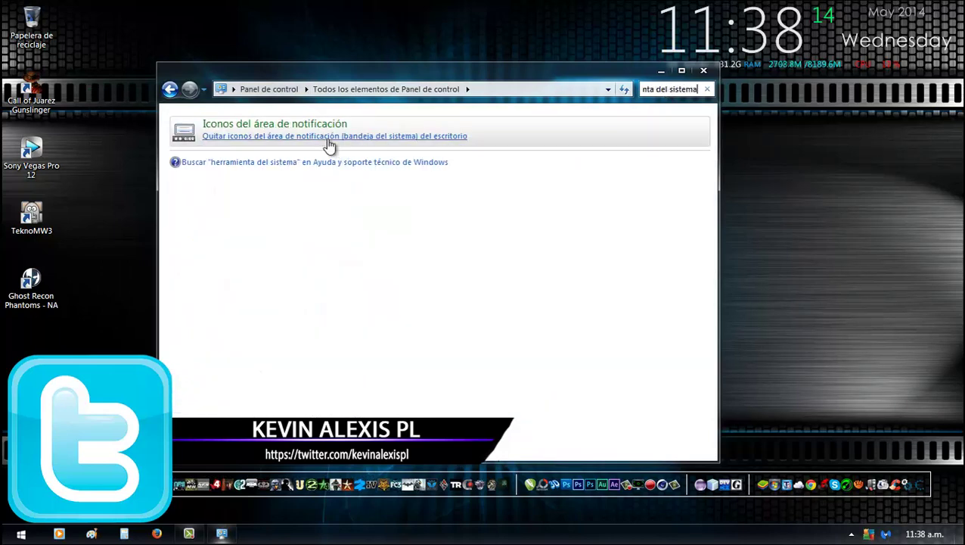
pyautogui.click(169, 89)
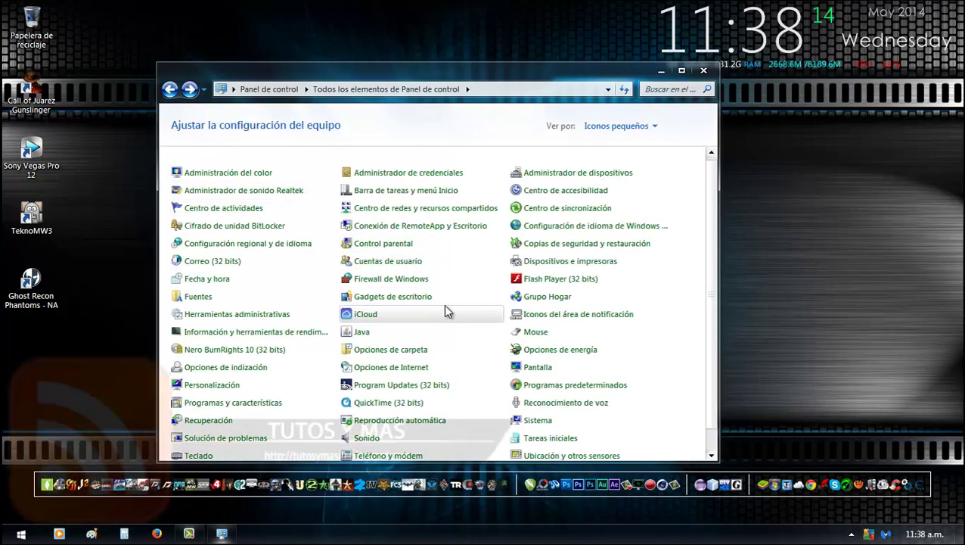
# - Open Visor de eventos from Herramientas administrativas and expand the Registros de Windows node
pyautogui.click(261, 315)
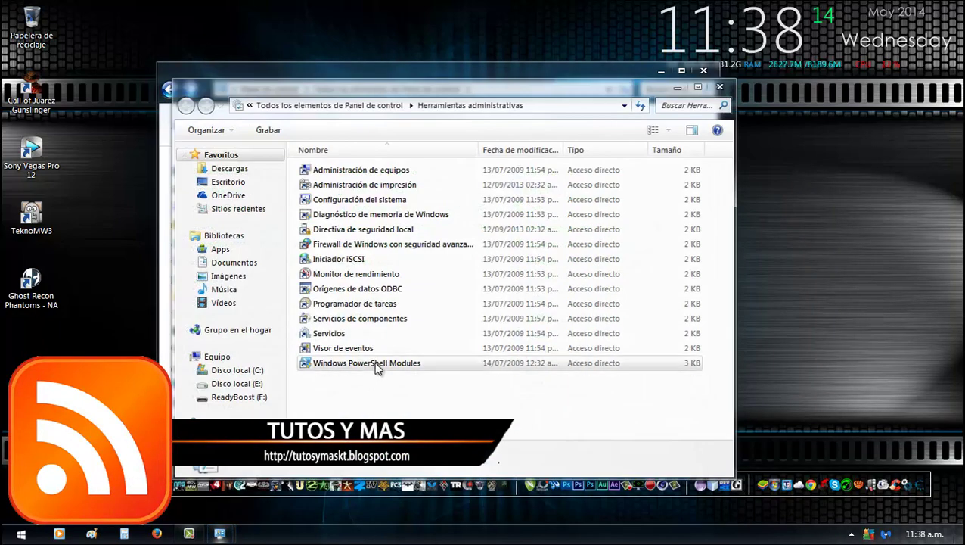
pyautogui.doubleClick(392, 347)
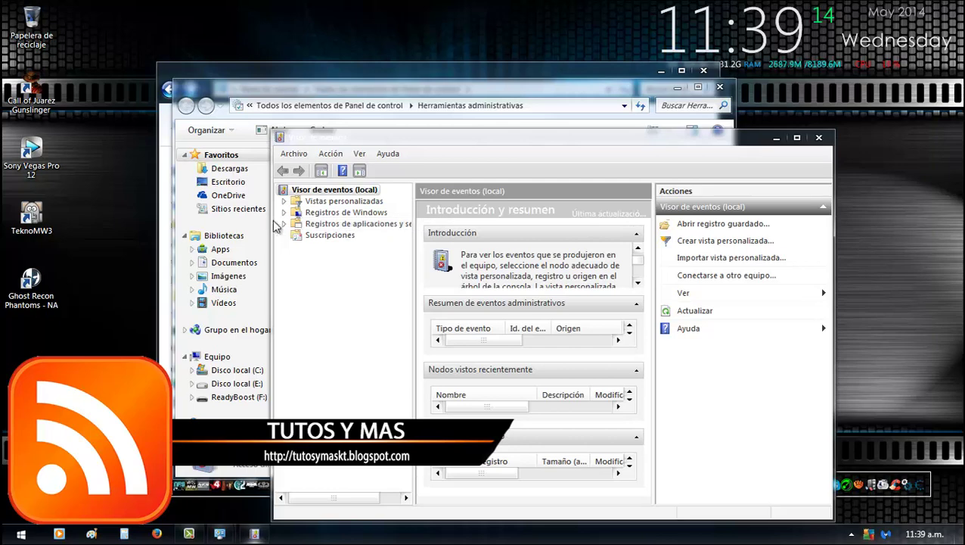
pyautogui.click(284, 225)
pyautogui.click(283, 225)
pyautogui.click(284, 214)
# - Examine the Aplicación, Seguridad, Instalación, Sistema and Eventos reenviados logs under Registros de Windows
pyautogui.click(334, 225)
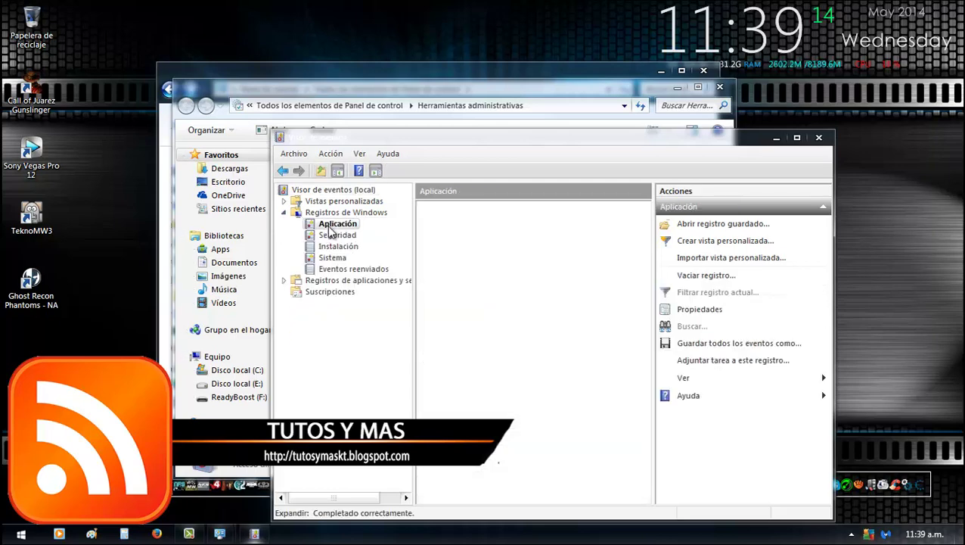
pyautogui.click(334, 235)
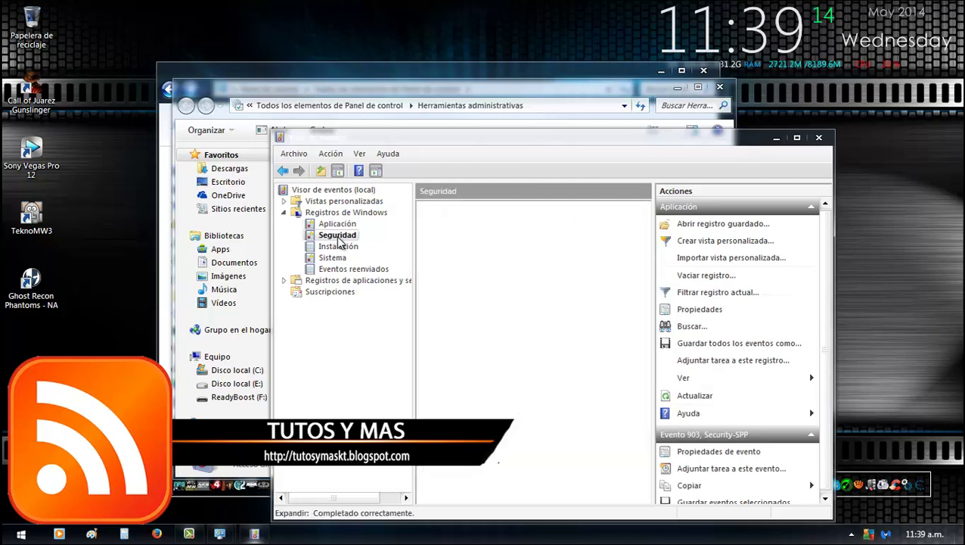
pyautogui.click(343, 249)
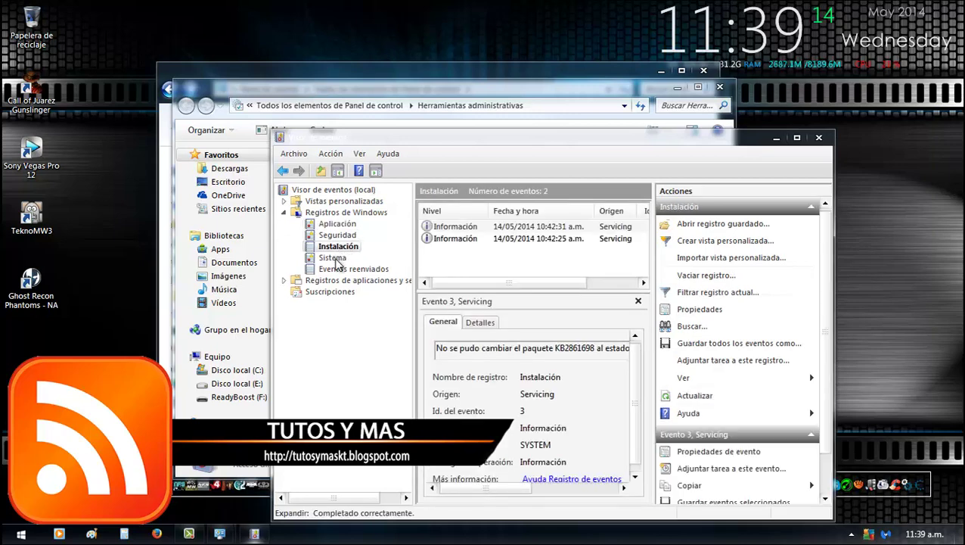
pyautogui.click(337, 260)
pyautogui.click(342, 271)
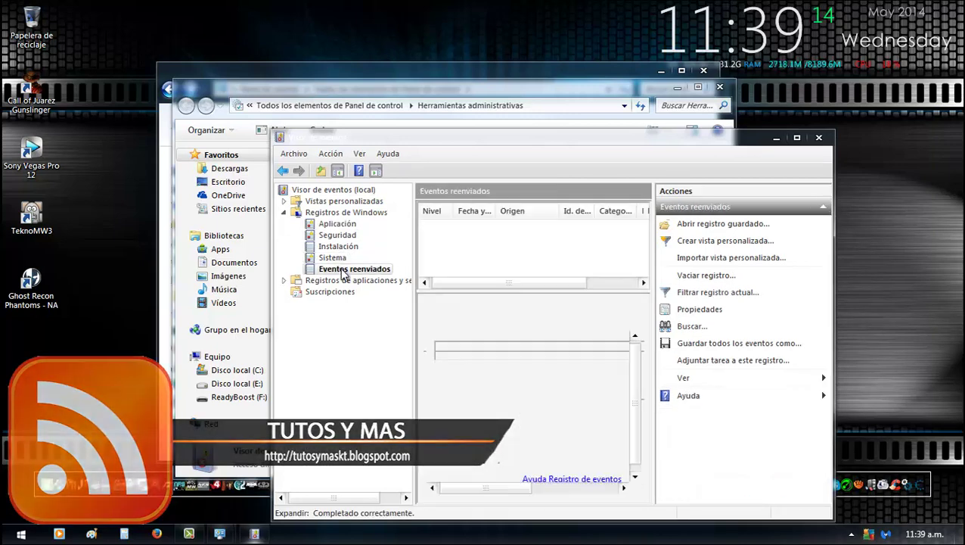
pyautogui.click(337, 224)
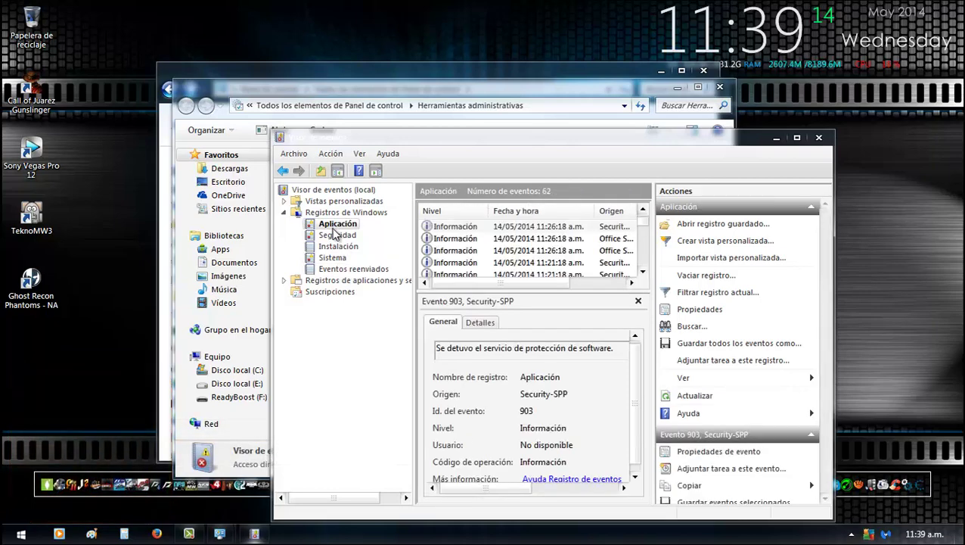
pyautogui.click(337, 236)
pyautogui.click(337, 246)
pyautogui.click(335, 258)
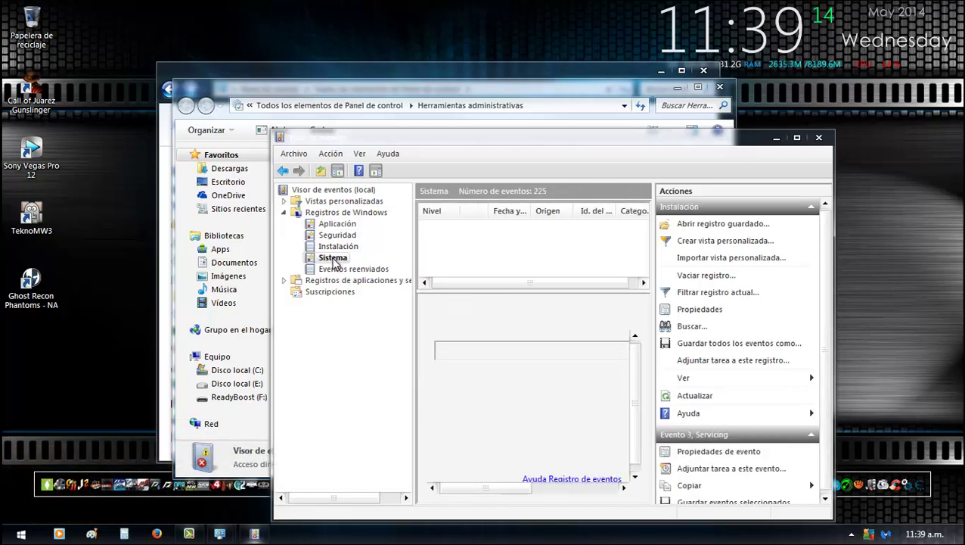
pyautogui.click(338, 269)
pyautogui.click(335, 257)
pyautogui.click(337, 246)
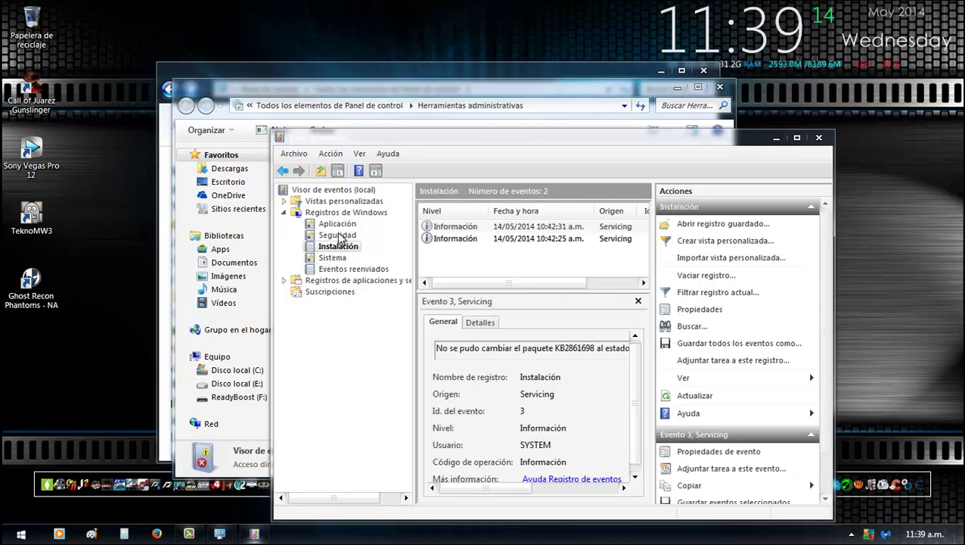
pyautogui.click(337, 236)
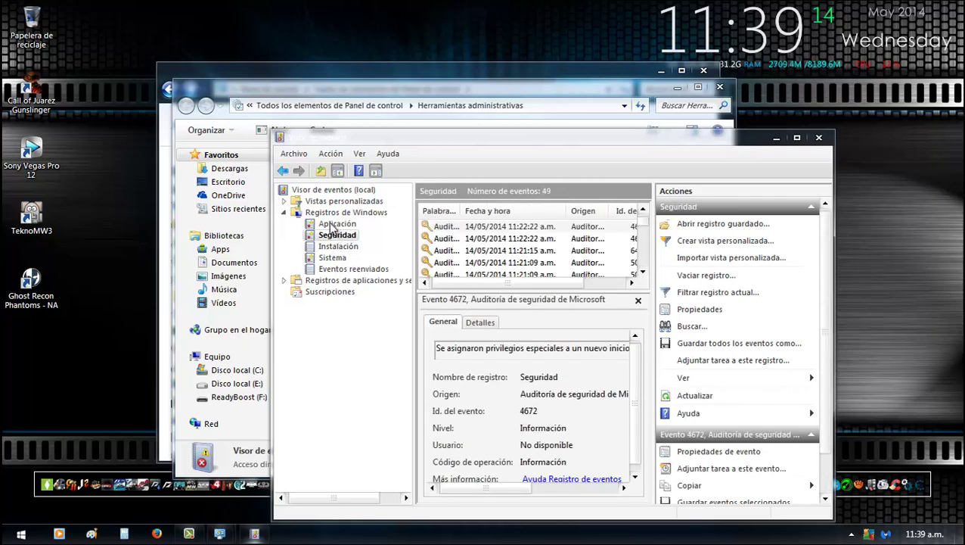
# - Clear the Aplicación log without saving its contents
pyautogui.click(330, 225)
pyautogui.rightClick(330, 226)
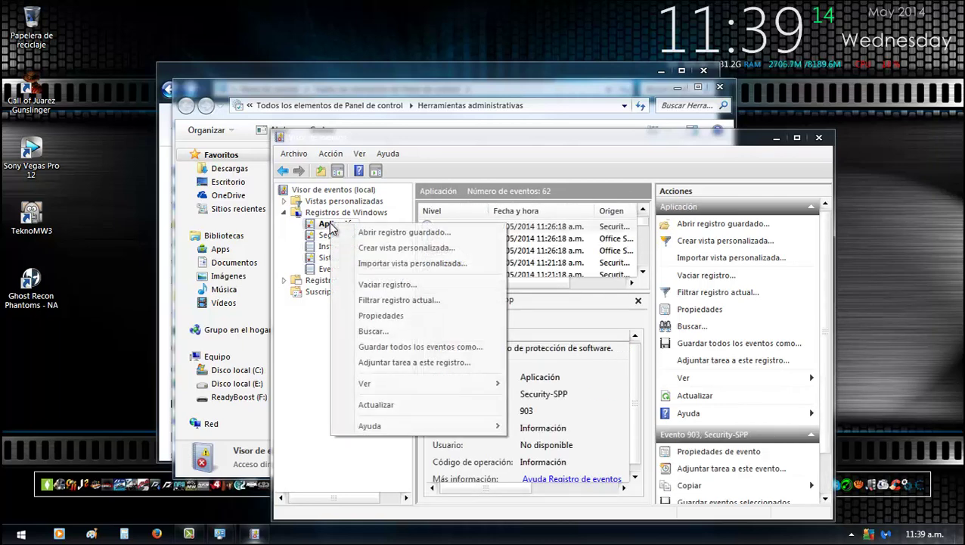
pyautogui.click(399, 285)
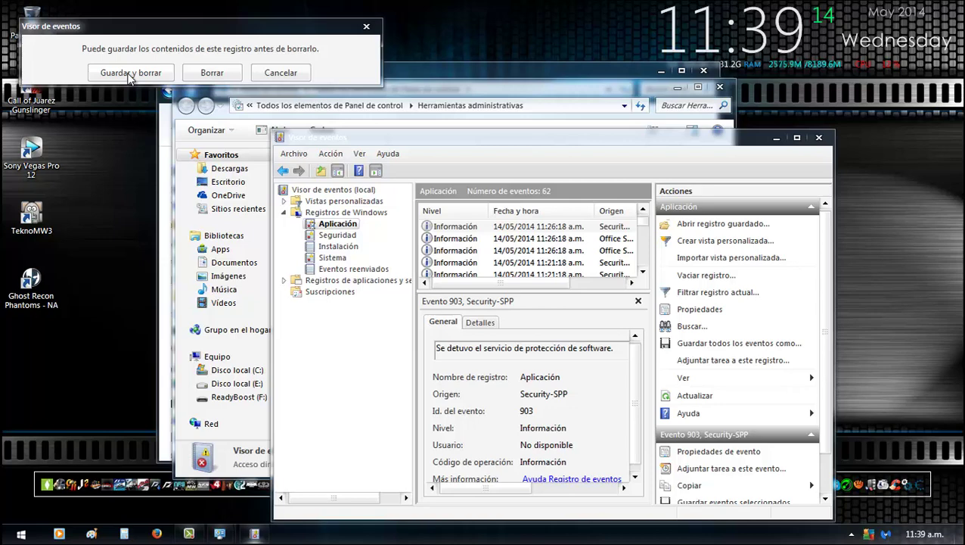
pyautogui.click(211, 74)
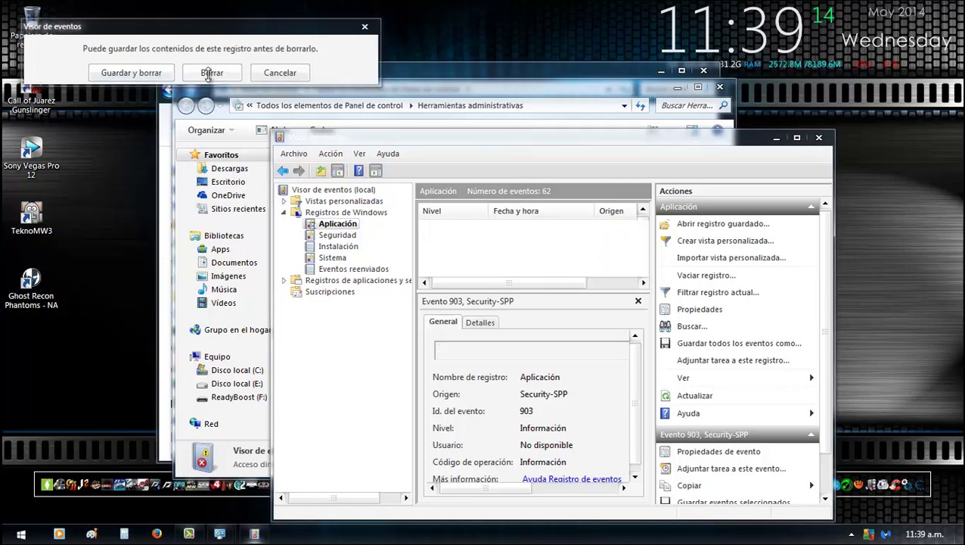
# - Clear the Seguridad and Instalación logs without saving their contents
pyautogui.rightClick(333, 239)
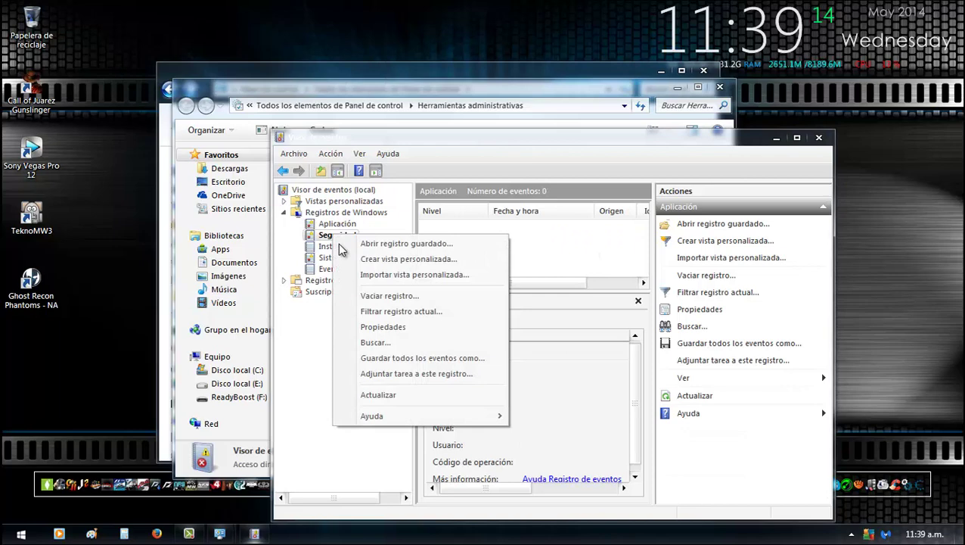
pyautogui.click(393, 297)
pyautogui.click(227, 88)
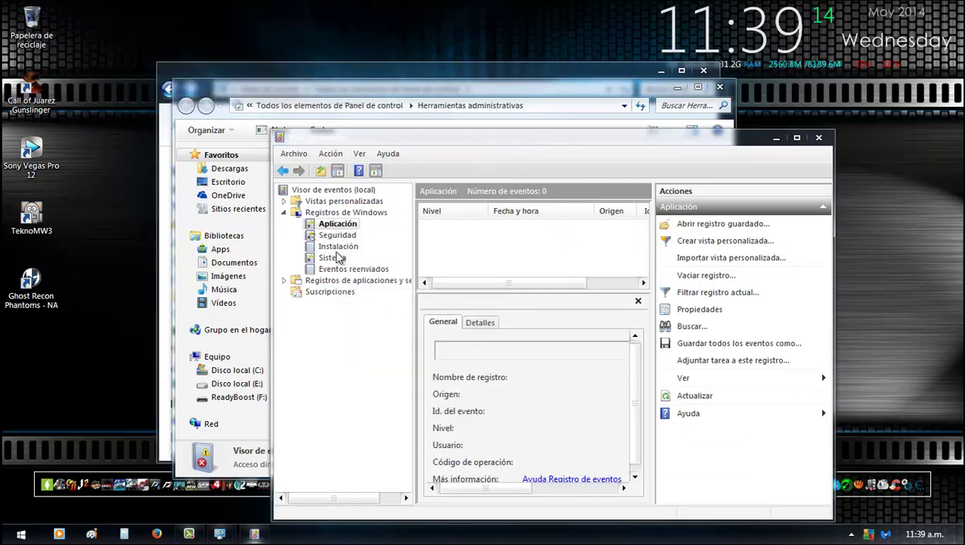
pyautogui.rightClick(335, 248)
pyautogui.click(394, 307)
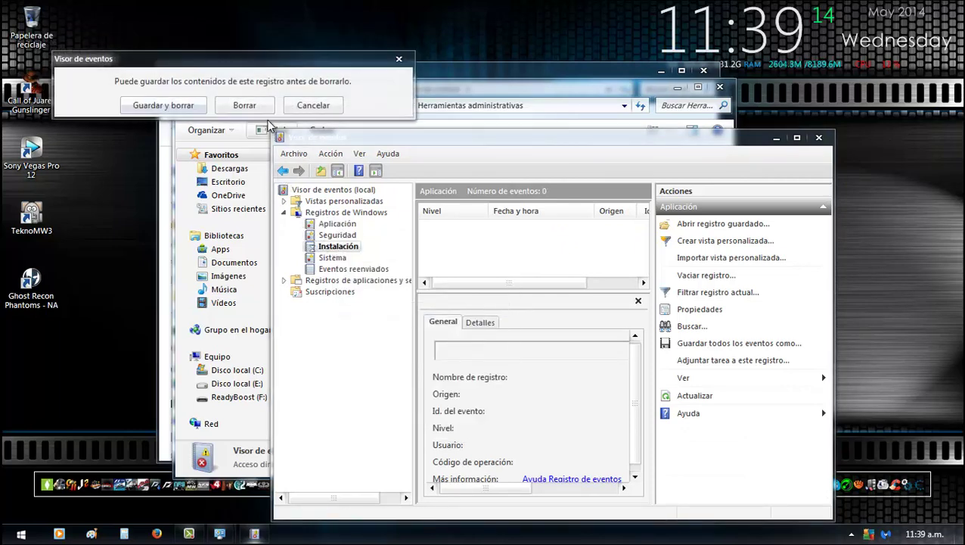
# - Clear the Sistema and Eventos reenviados logs without saving their contents
pyautogui.rightClick(335, 257)
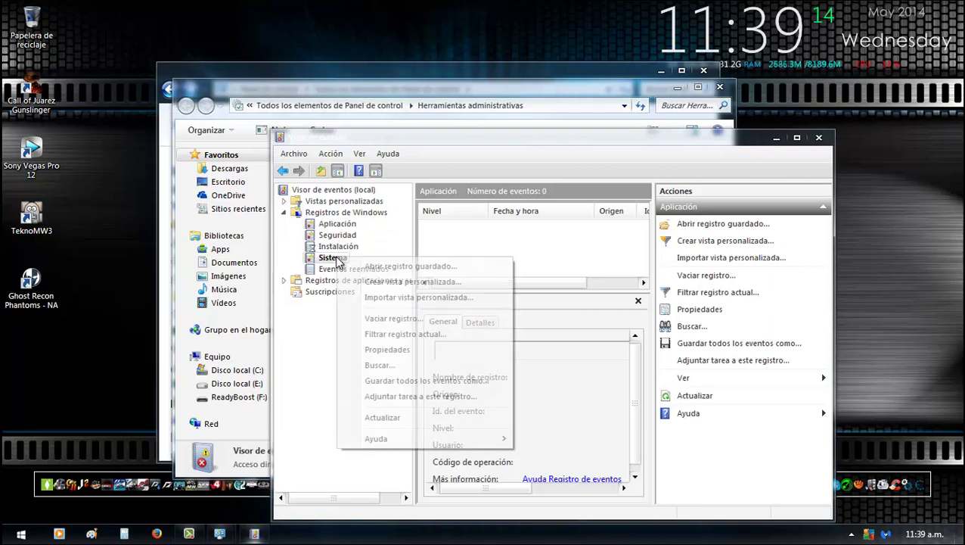
pyautogui.click(378, 317)
pyautogui.click(259, 120)
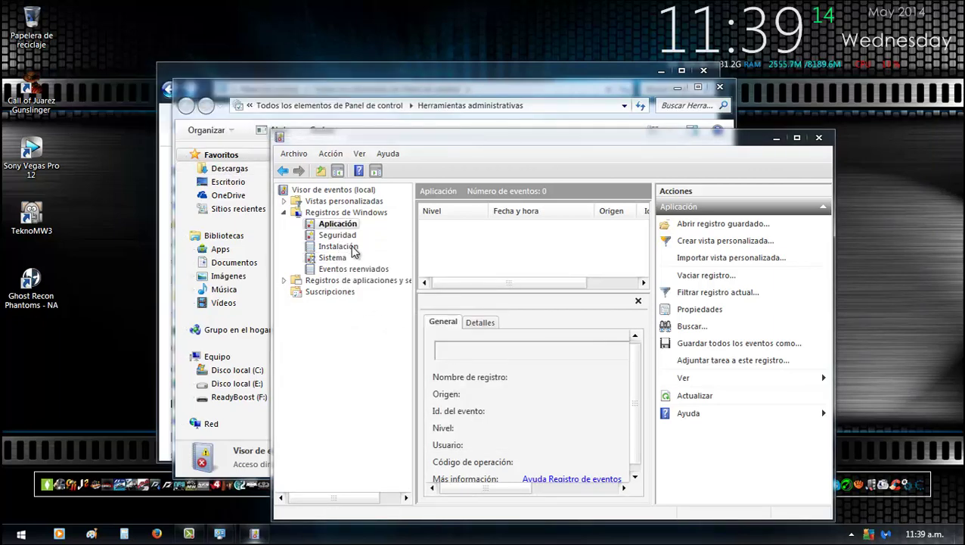
pyautogui.rightClick(360, 277)
pyautogui.click(417, 335)
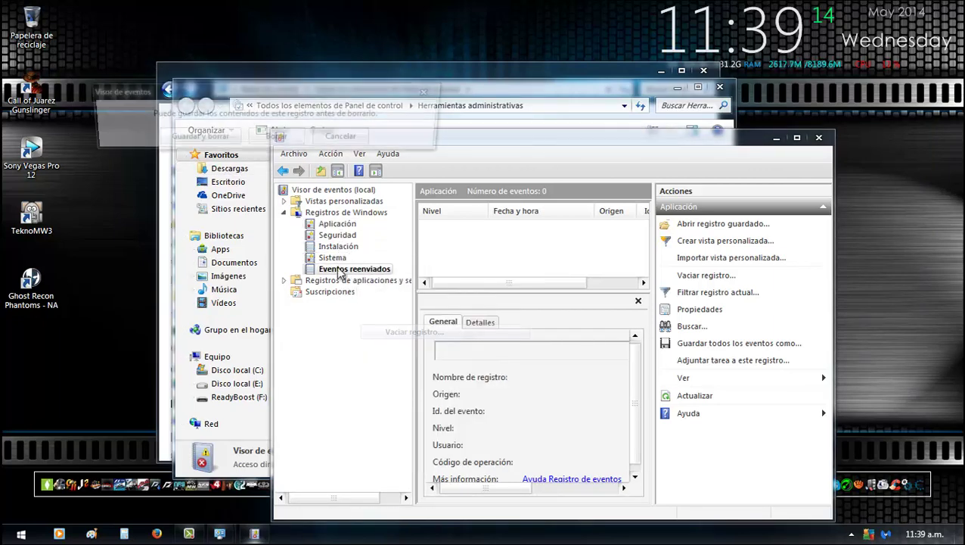
pyautogui.click(298, 144)
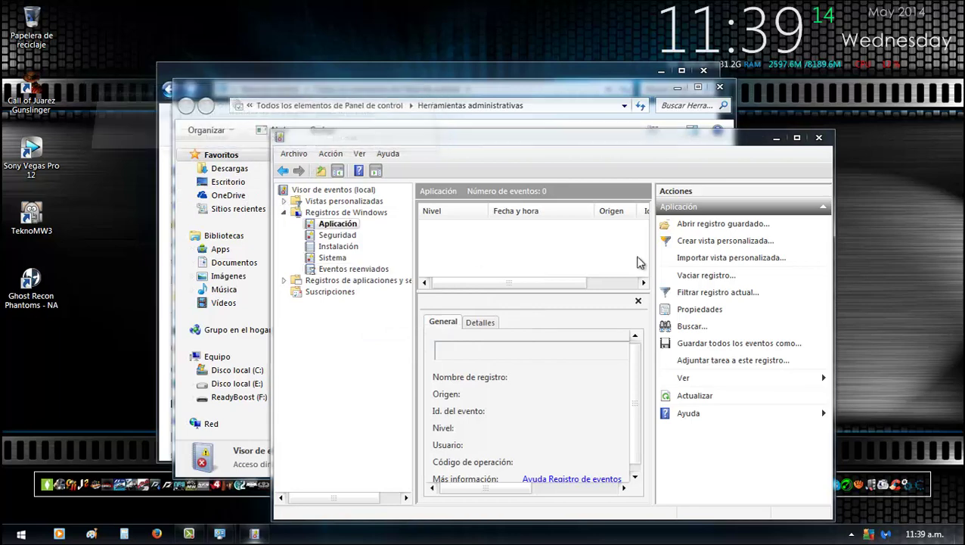
# - Close the Visor de eventos, Herramientas administrativas and Control Panel windows
pyautogui.click(818, 138)
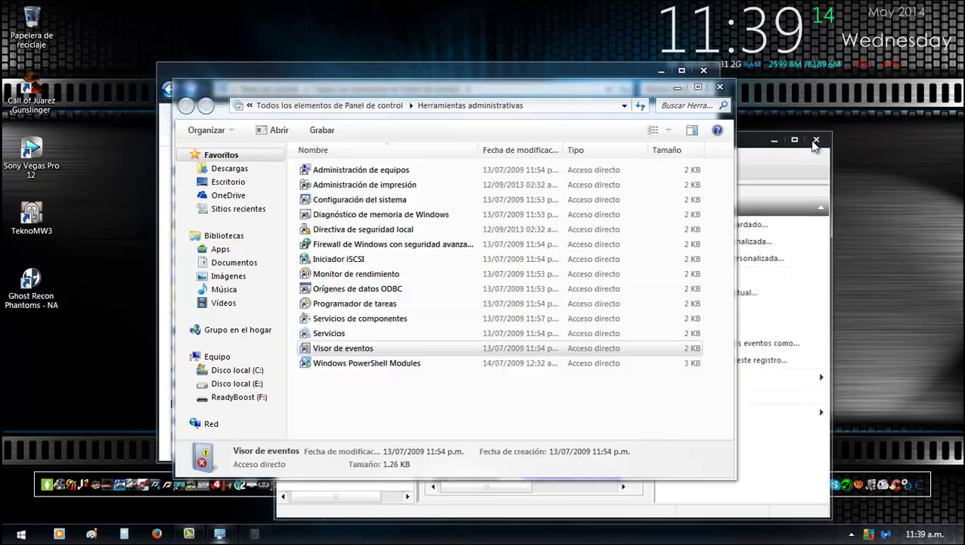
pyautogui.click(720, 88)
pyautogui.click(170, 89)
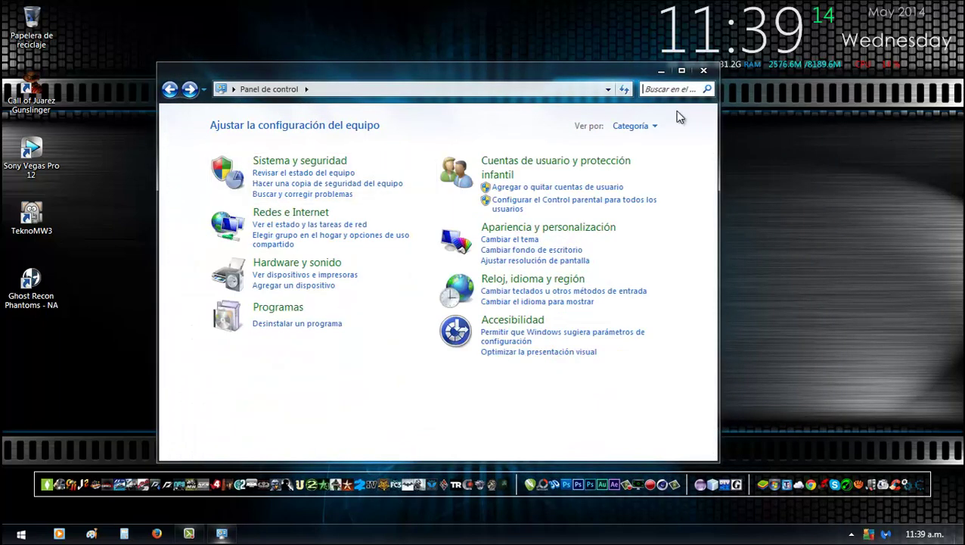
pyautogui.click(703, 69)
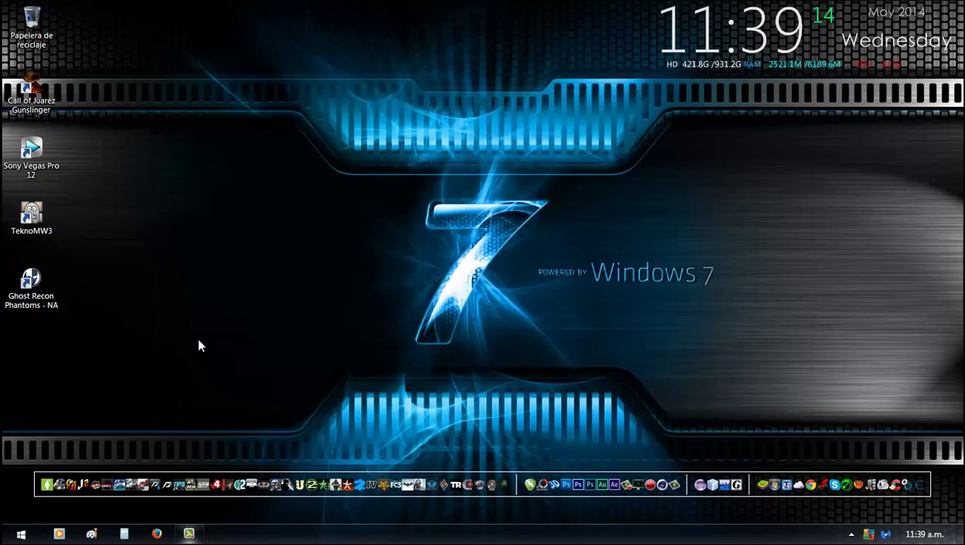
# - Open Equipo and display the properties of Disco local (C:)
pyautogui.click(21, 534)
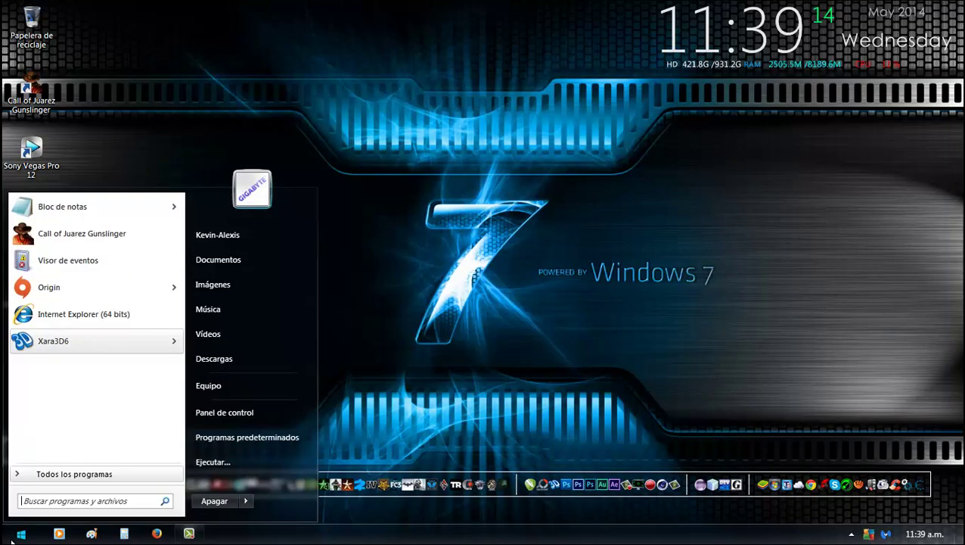
pyautogui.click(244, 392)
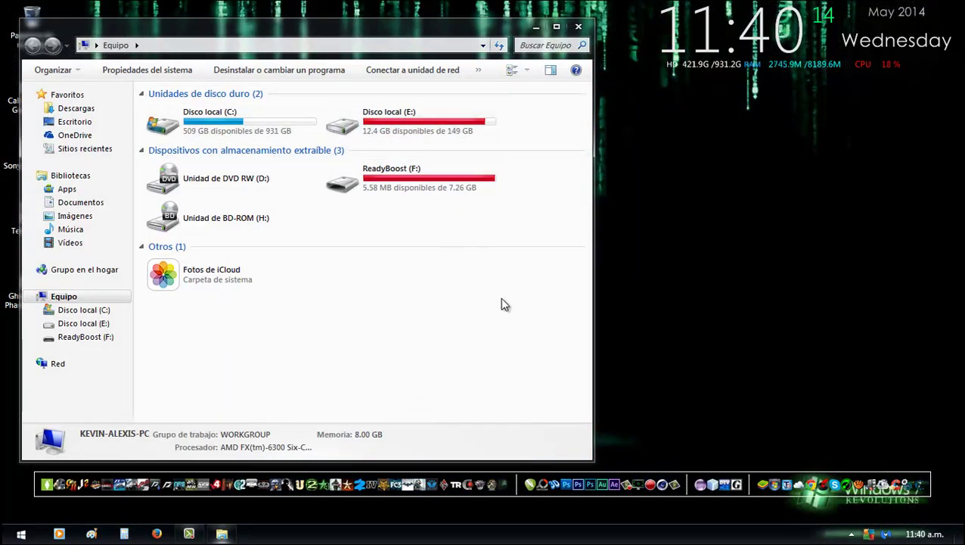
pyautogui.click(245, 125)
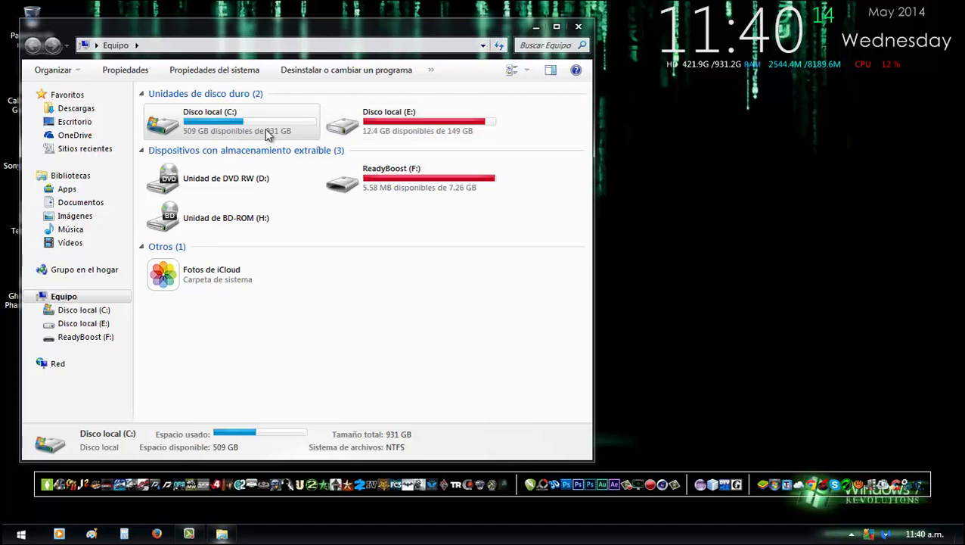
pyautogui.rightClick(267, 135)
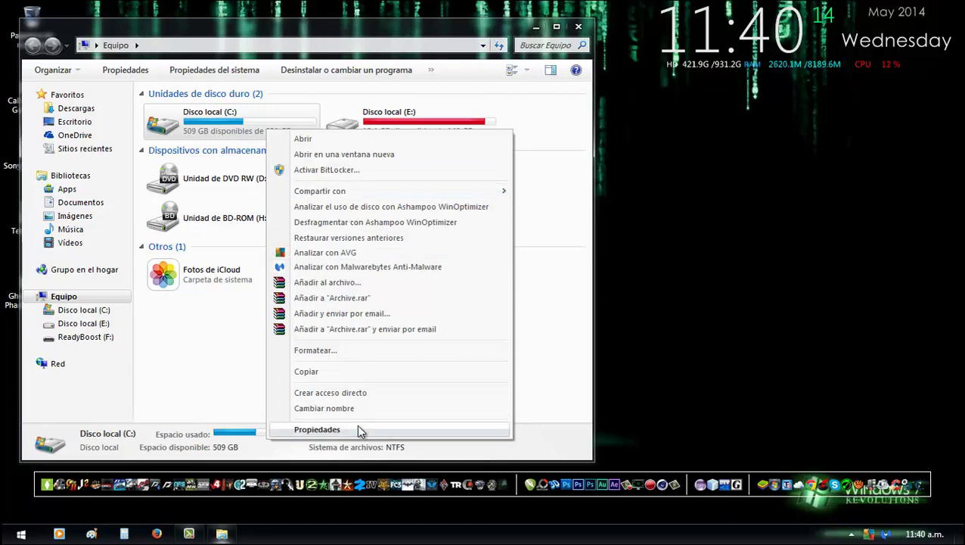
pyautogui.click(217, 136)
pyautogui.rightClick(218, 138)
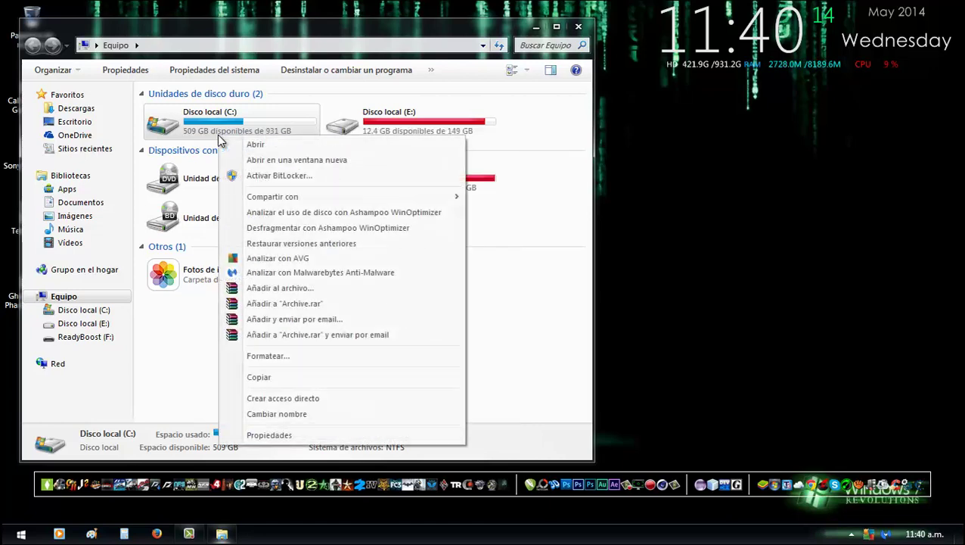
pyautogui.click(299, 435)
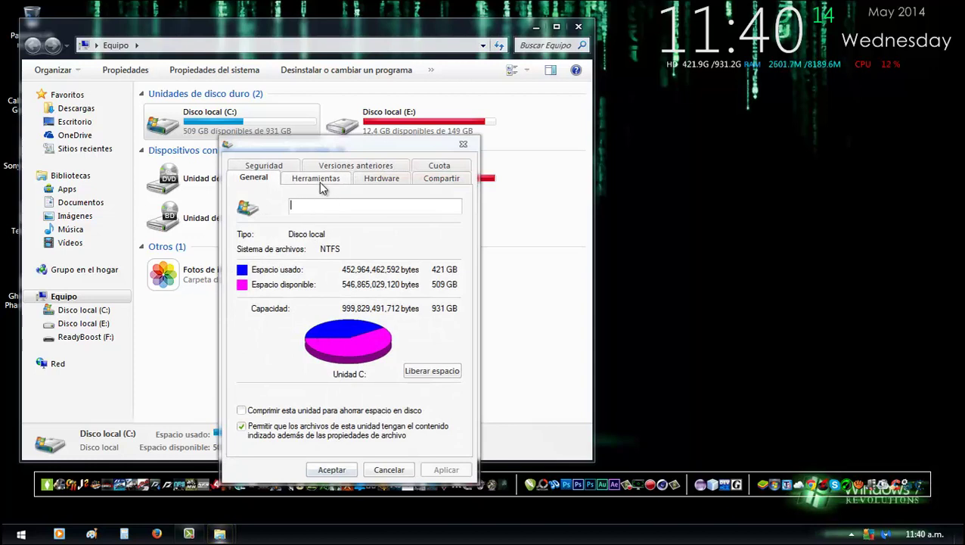
pyautogui.click(321, 180)
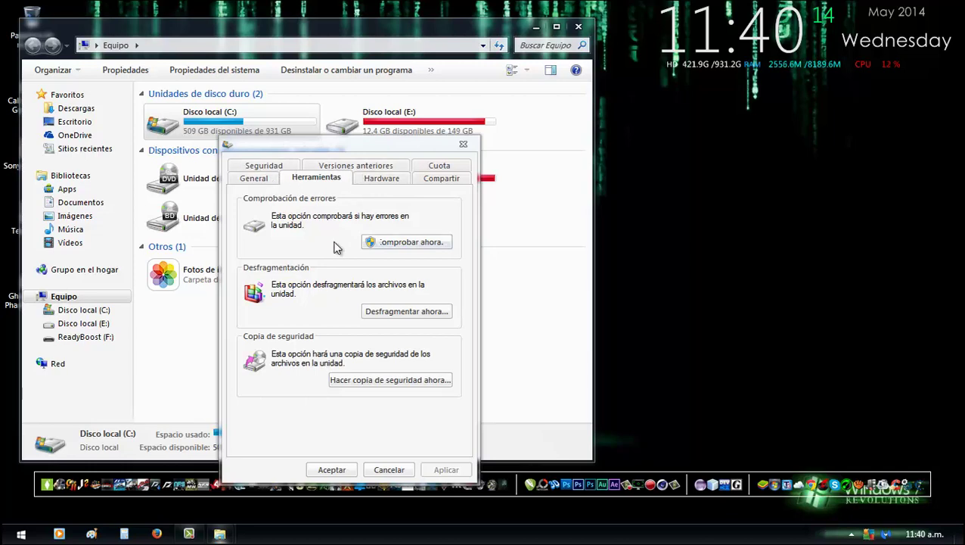
pyautogui.click(382, 179)
pyautogui.click(444, 178)
pyautogui.click(365, 168)
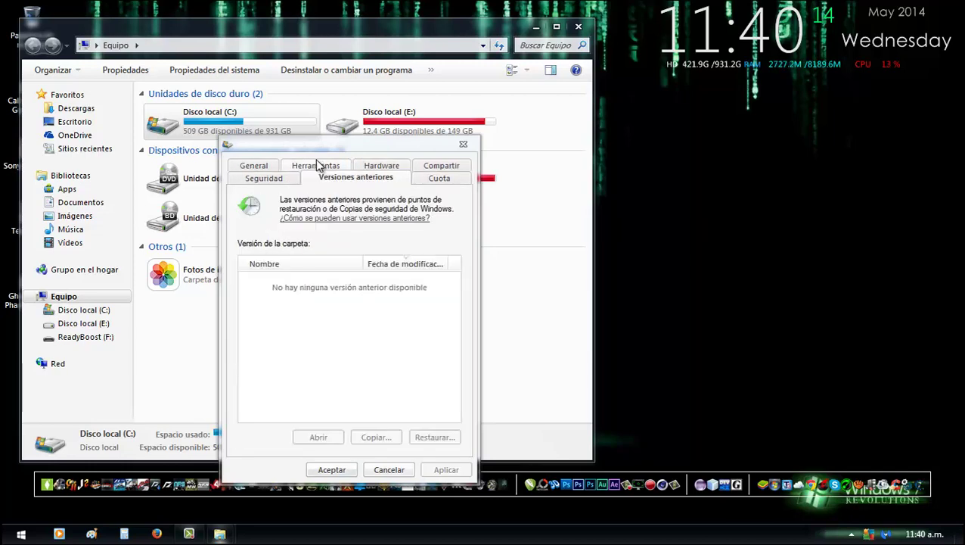
pyautogui.click(261, 165)
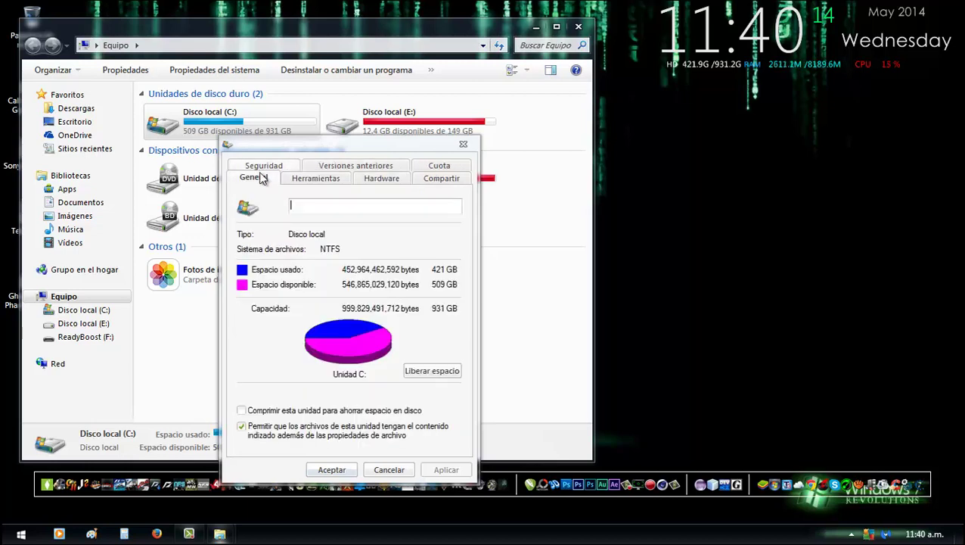
# - Start a disk space cleanup of the C: drive and mark every listed file category for deletion
pyautogui.click(429, 370)
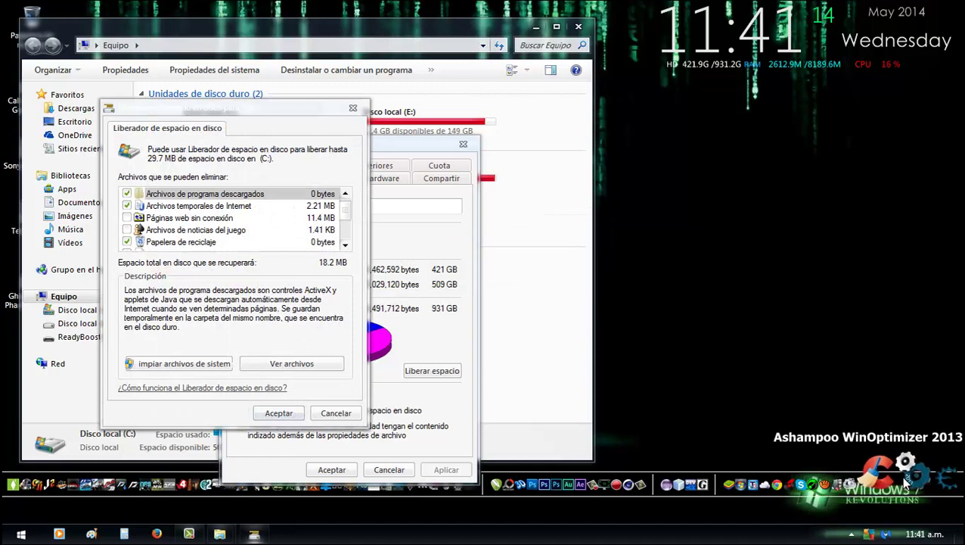
pyautogui.click(852, 534)
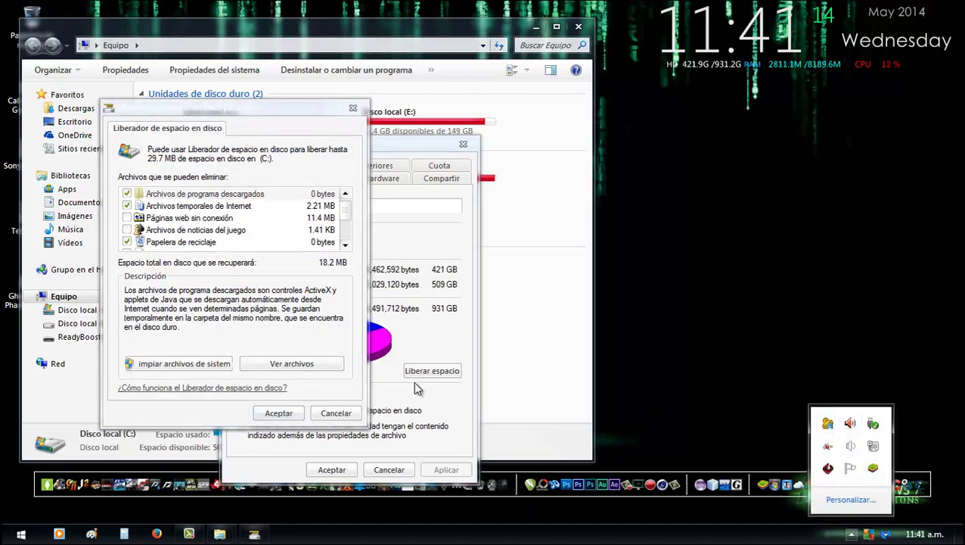
pyautogui.click(322, 336)
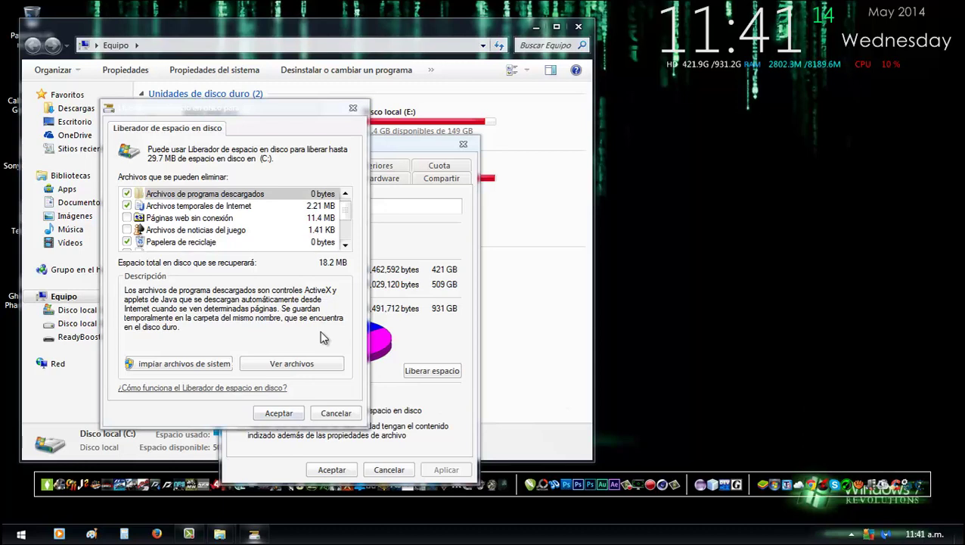
pyautogui.scroll(-2, 130, 234)
pyautogui.click(127, 230)
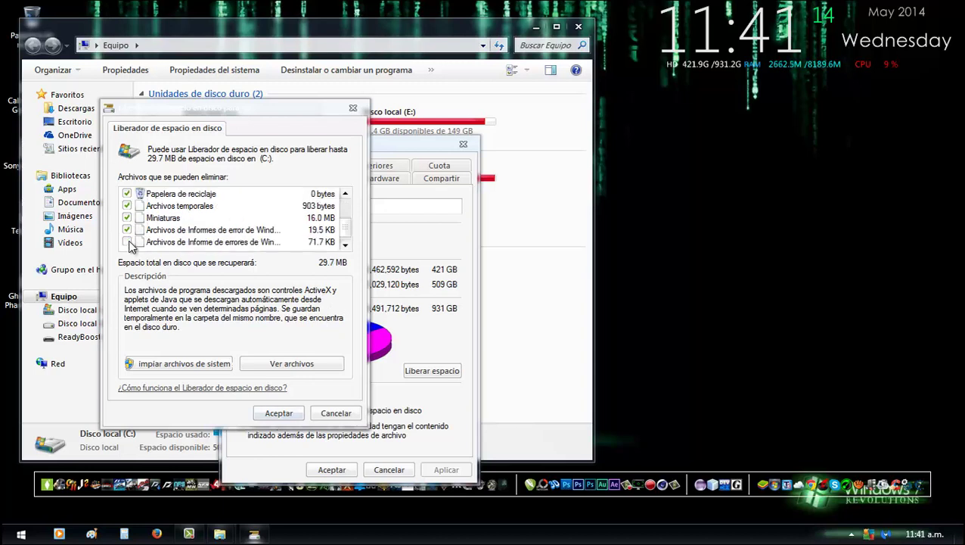
pyautogui.scroll(2, 272, 235)
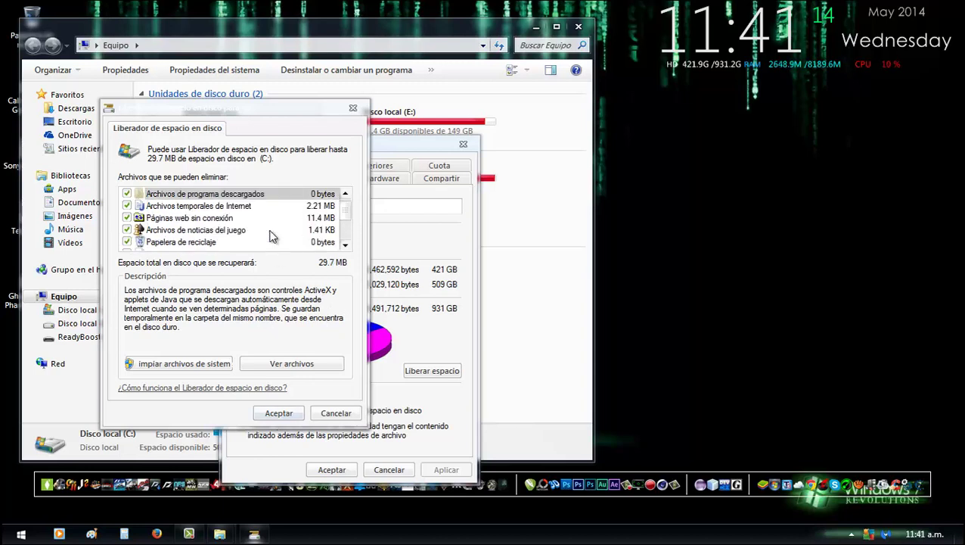
pyautogui.scroll(-2, 171, 214)
pyautogui.scroll(2, 208, 236)
# - Rerun the C: cleanup with system files included and permanently delete the selected files, closing the drive's properties
pyautogui.click(192, 365)
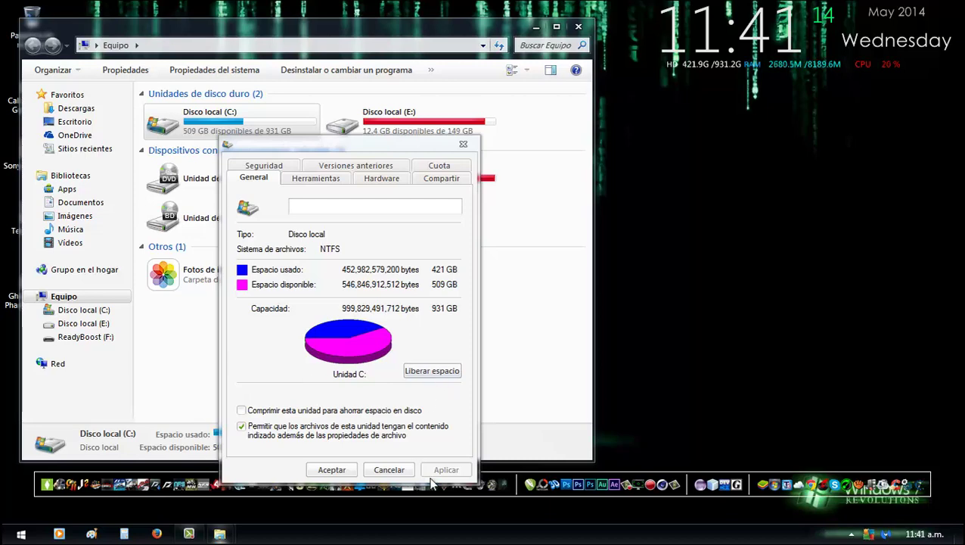
pyautogui.click(436, 373)
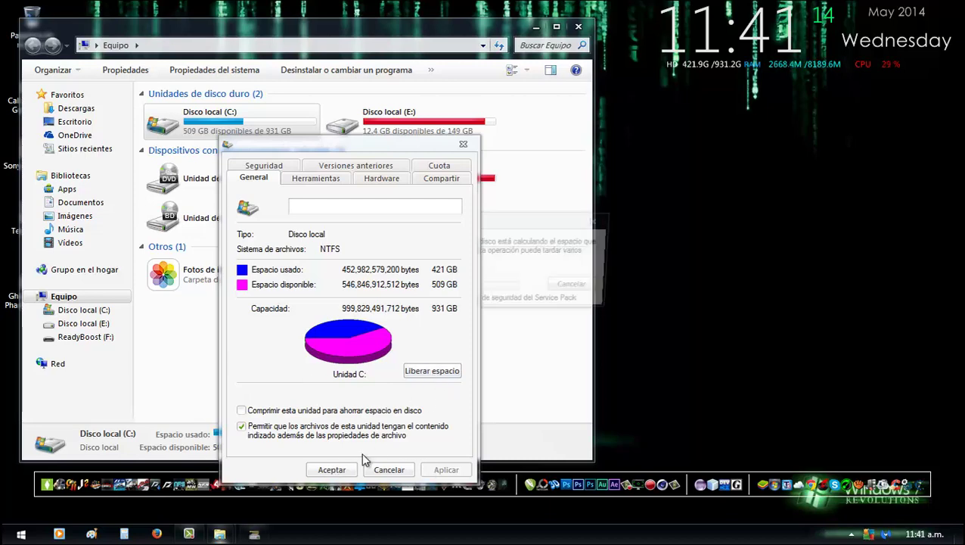
pyautogui.click(341, 471)
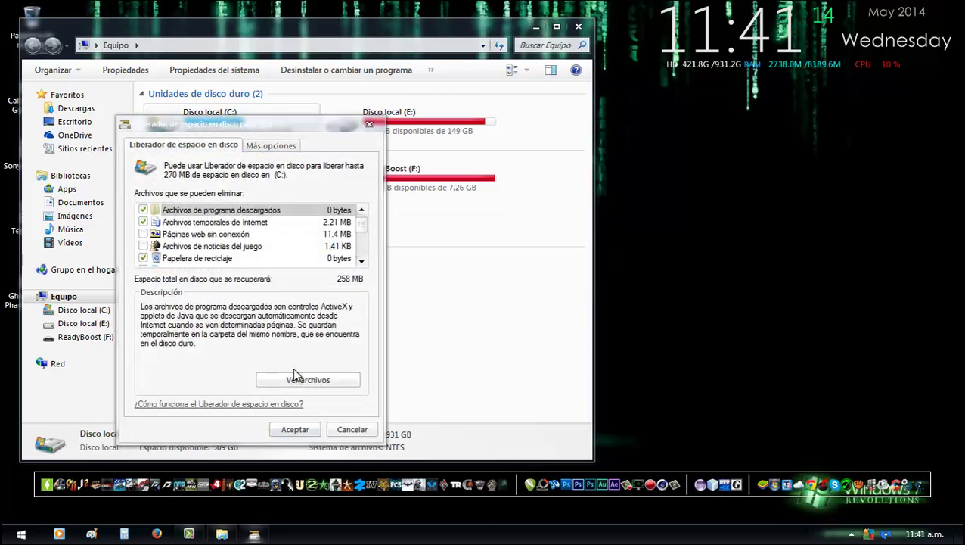
pyautogui.click(316, 429)
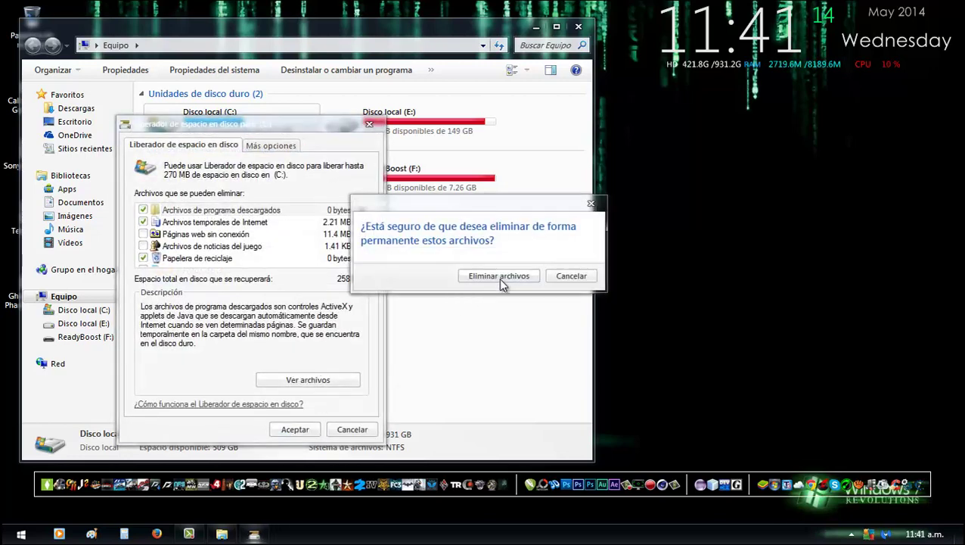
pyautogui.click(499, 276)
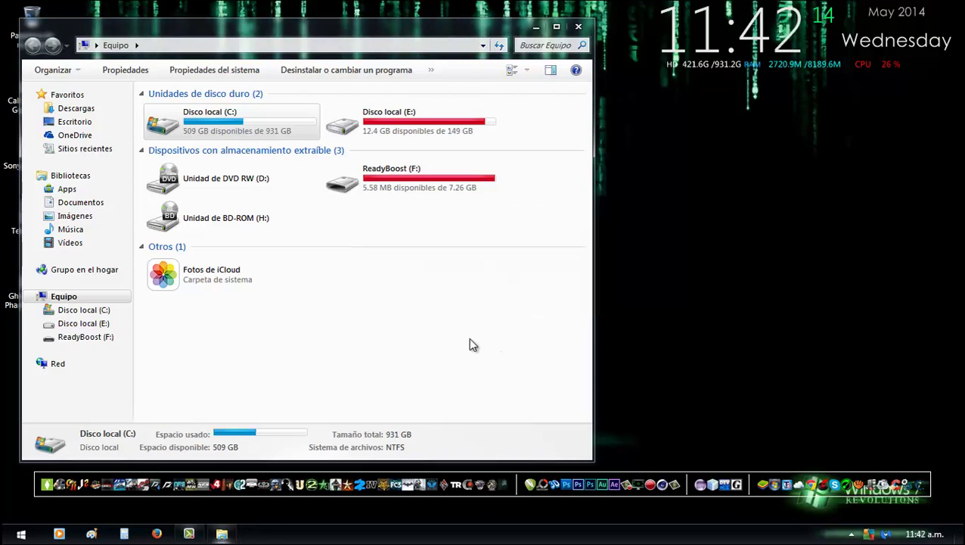
# - Close the Equipo window and create a text document named ram on the desktop
pyautogui.click(580, 28)
pyautogui.rightClick(340, 230)
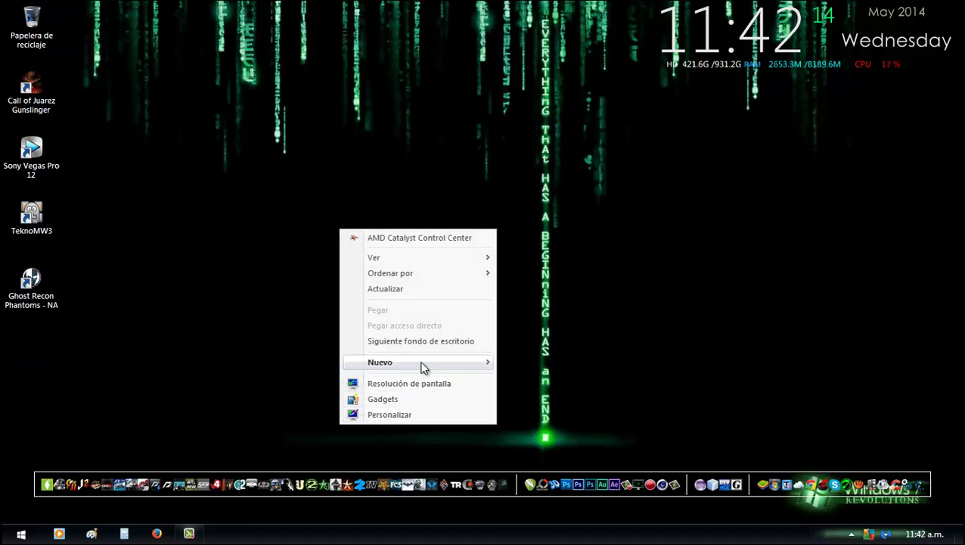
pyautogui.moveTo(430, 368)
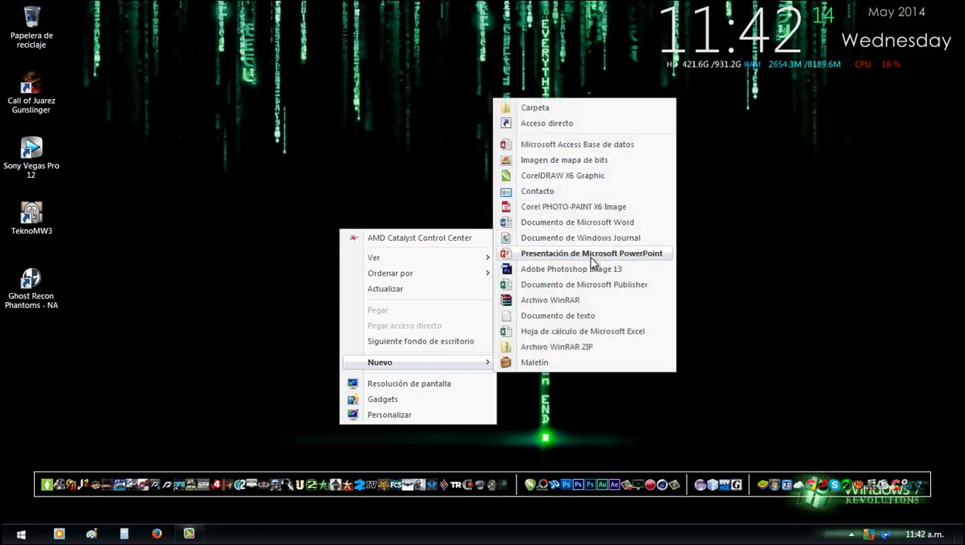
pyautogui.click(599, 323)
pyautogui.write('ram')
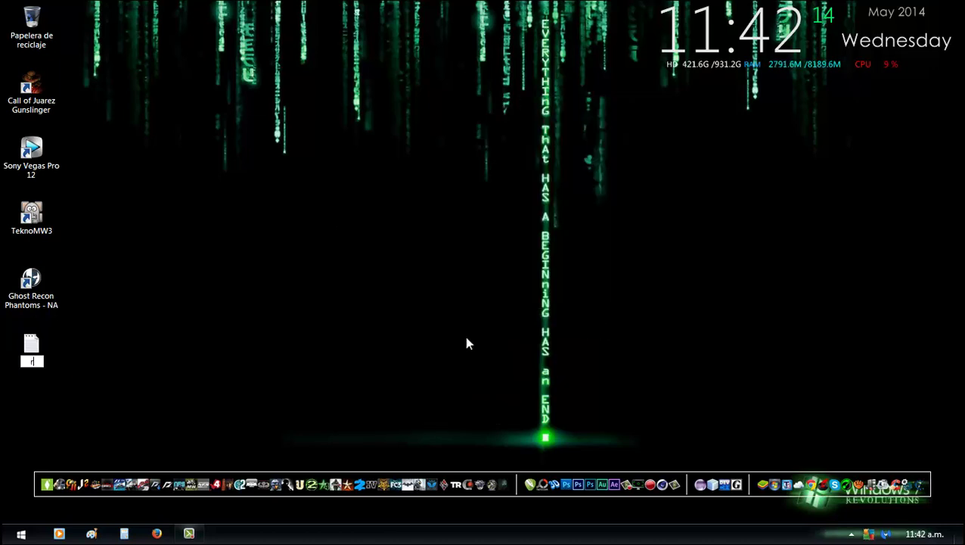
pyautogui.press('Return')
pyautogui.click(466, 338)
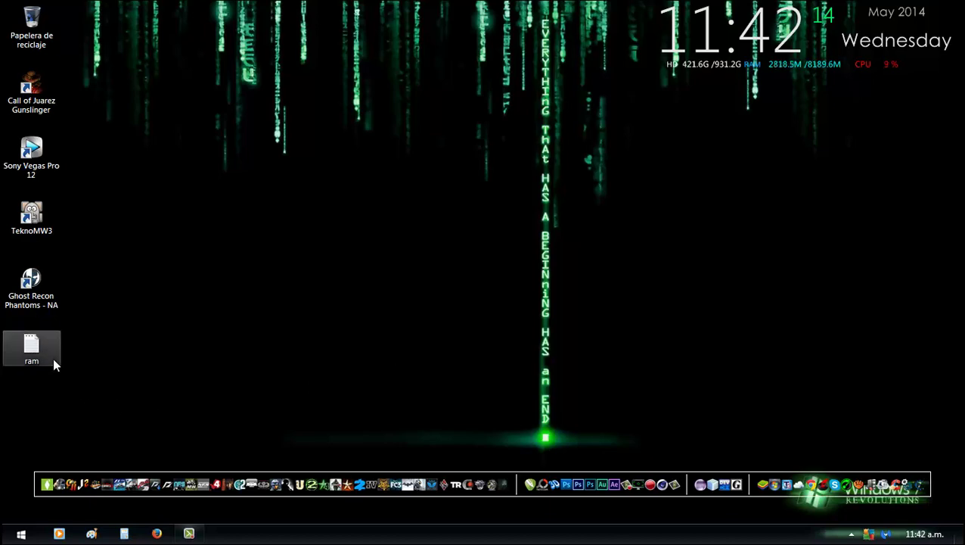
pyautogui.click(21, 534)
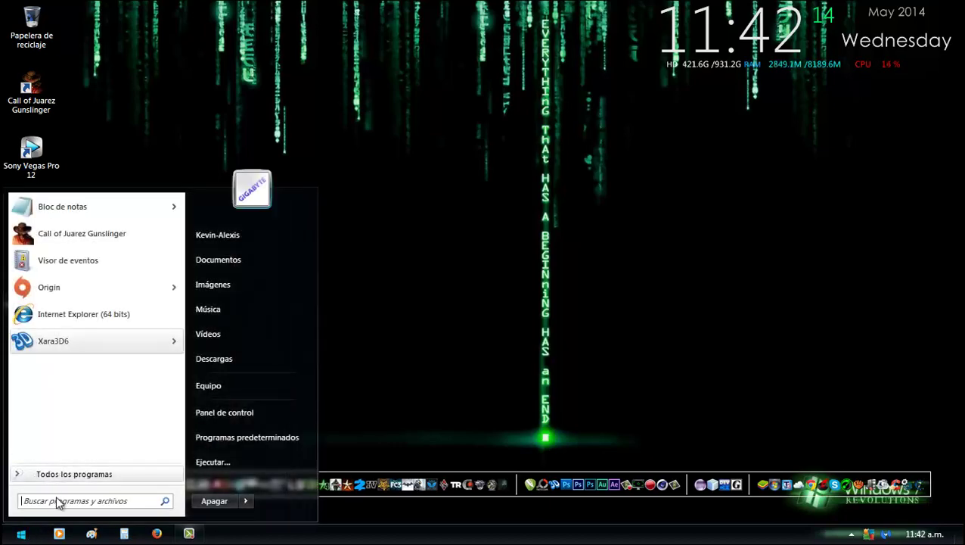
pyautogui.write('block')
pyautogui.press('BackSpace')
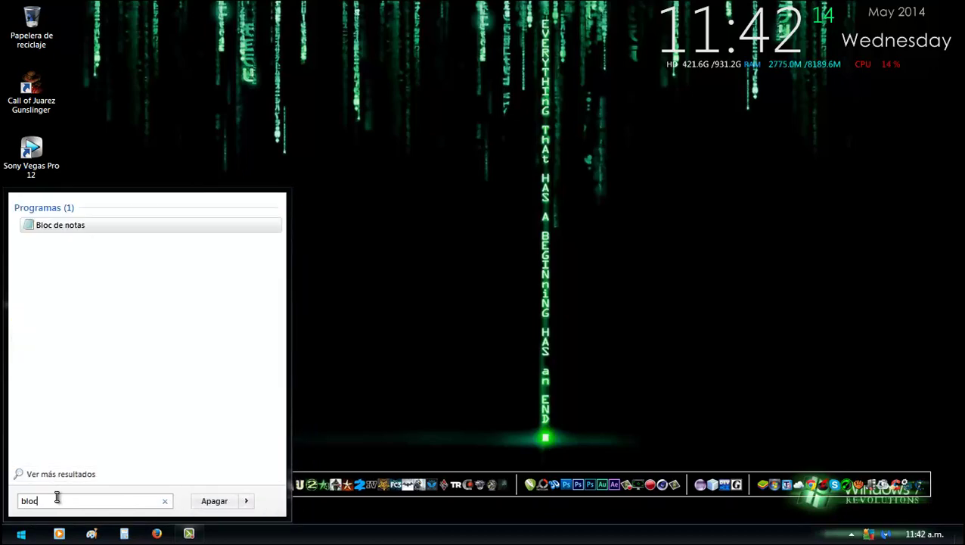
pyautogui.click(47, 227)
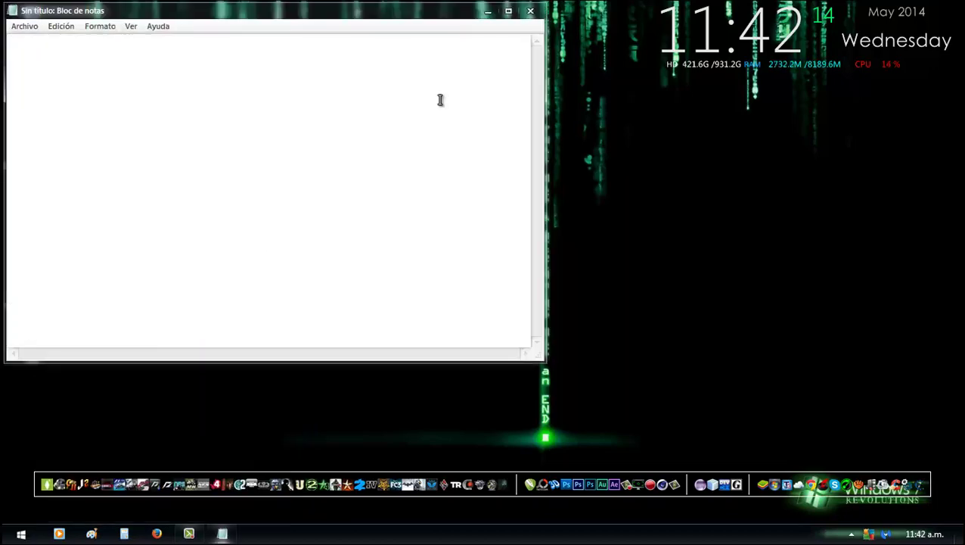
pyautogui.click(537, 13)
# - Open the ram text document in Bloc de notas and browse the Documentos library for a file to open
pyautogui.doubleClick(34, 344)
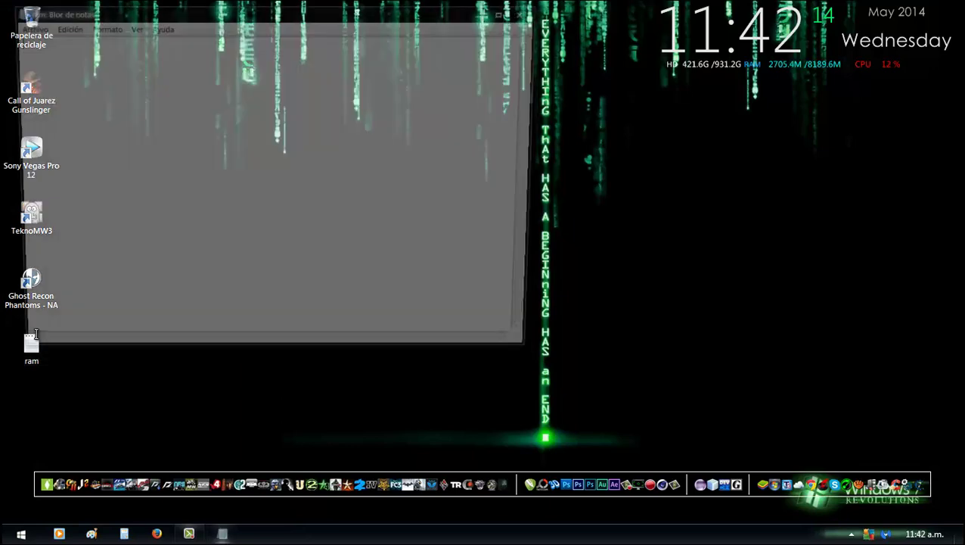
pyautogui.click(27, 31)
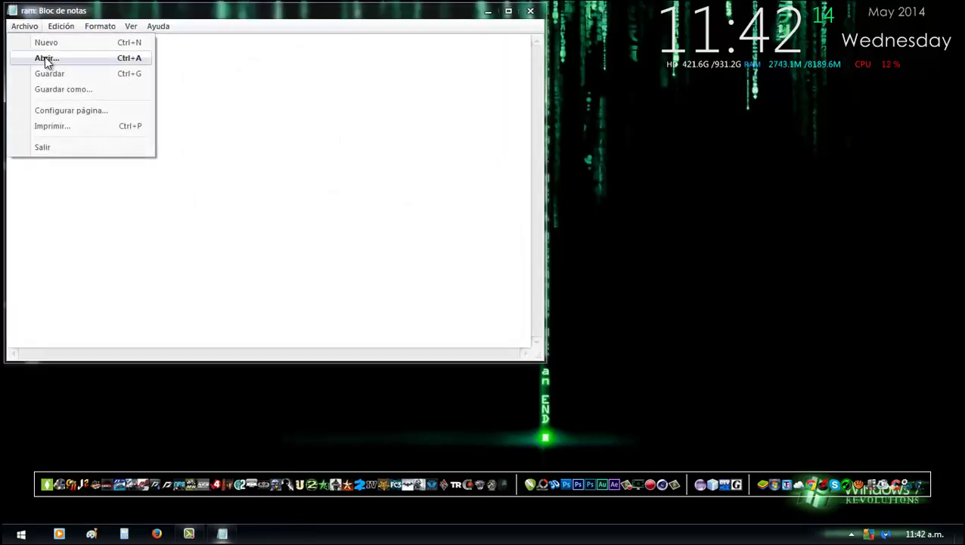
pyautogui.click(45, 57)
pyautogui.click(69, 219)
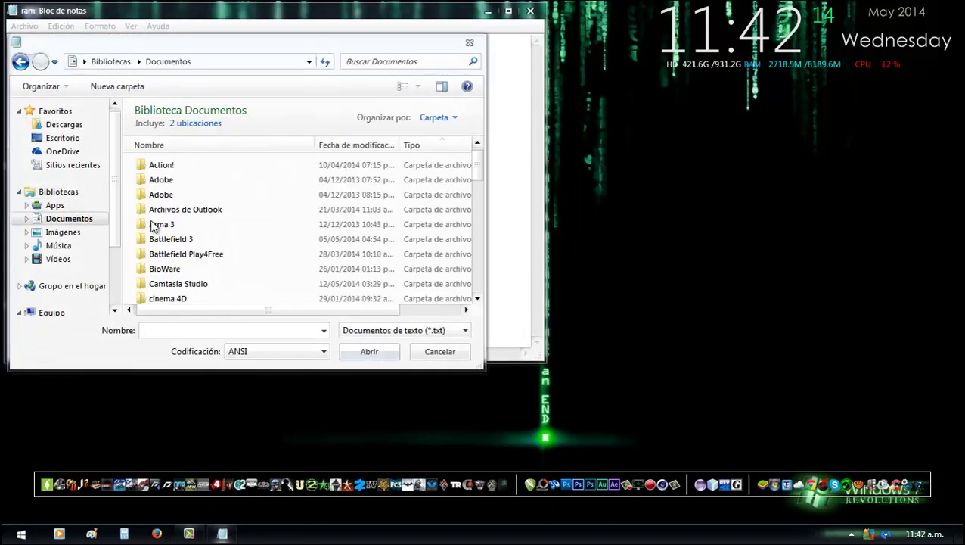
pyautogui.scroll(-10, 257, 230)
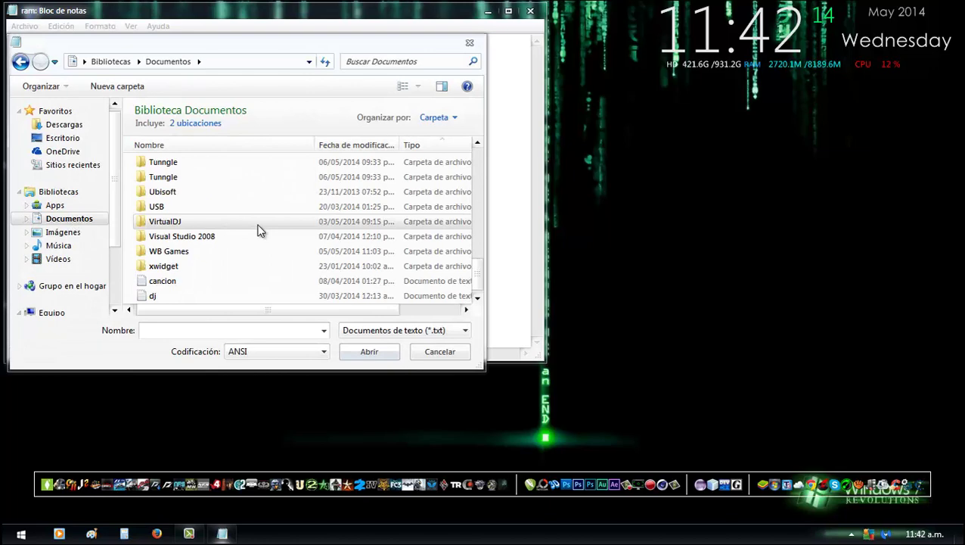
# - Show all file types in the Documentos library and open the ram2 script file
pyautogui.click(405, 330)
pyautogui.click(405, 353)
pyautogui.scroll(-10, 338, 242)
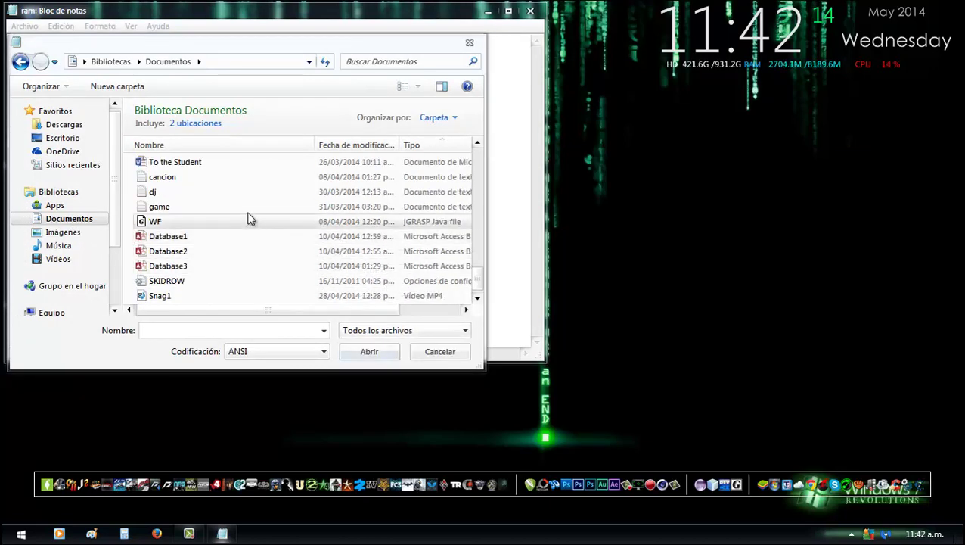
pyautogui.scroll(2, 230, 237)
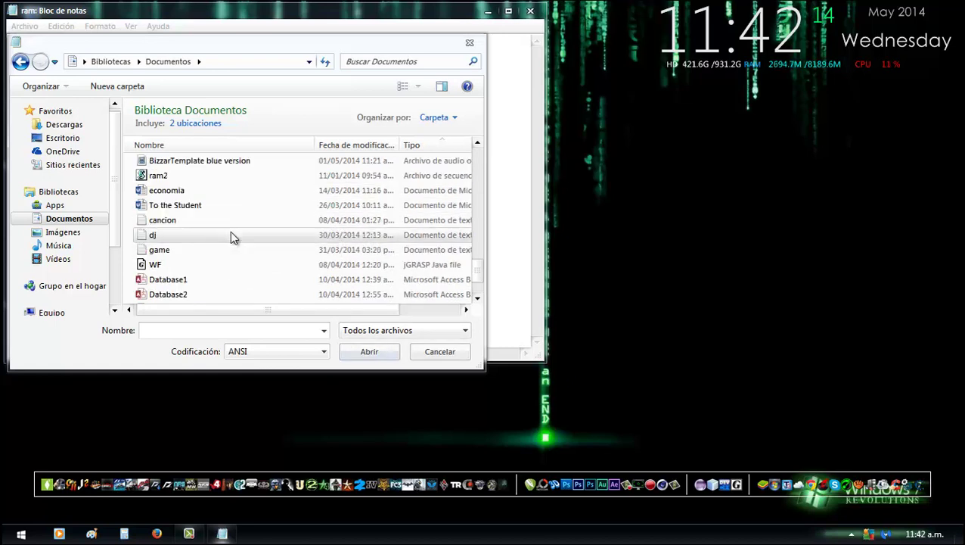
pyautogui.click(214, 221)
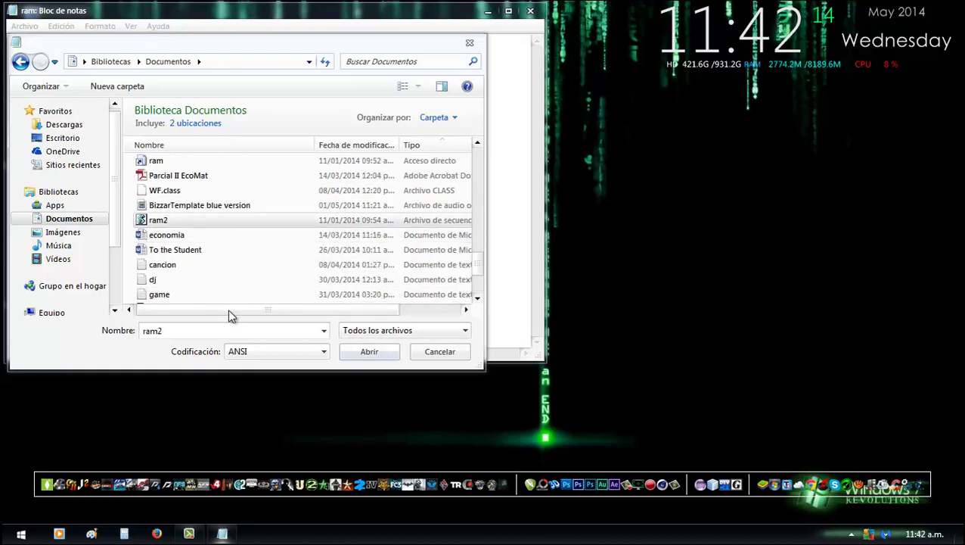
pyautogui.moveTo(227, 310); pyautogui.dragTo(194, 323)
pyautogui.click(368, 352)
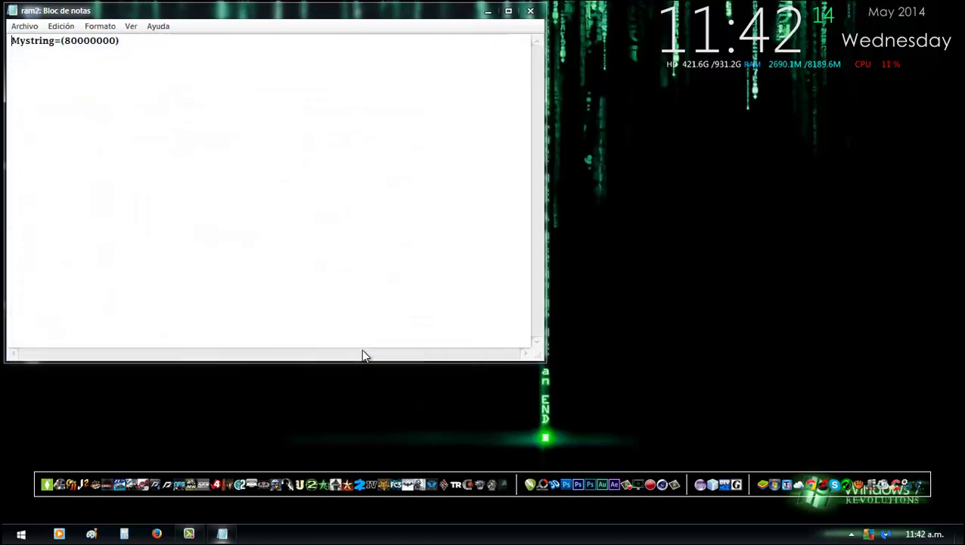
# - Highlight the value (80000000) in the Mystring line of ram2
pyautogui.doubleClick(28, 44)
pyautogui.click(27, 45)
pyautogui.doubleClick(111, 43)
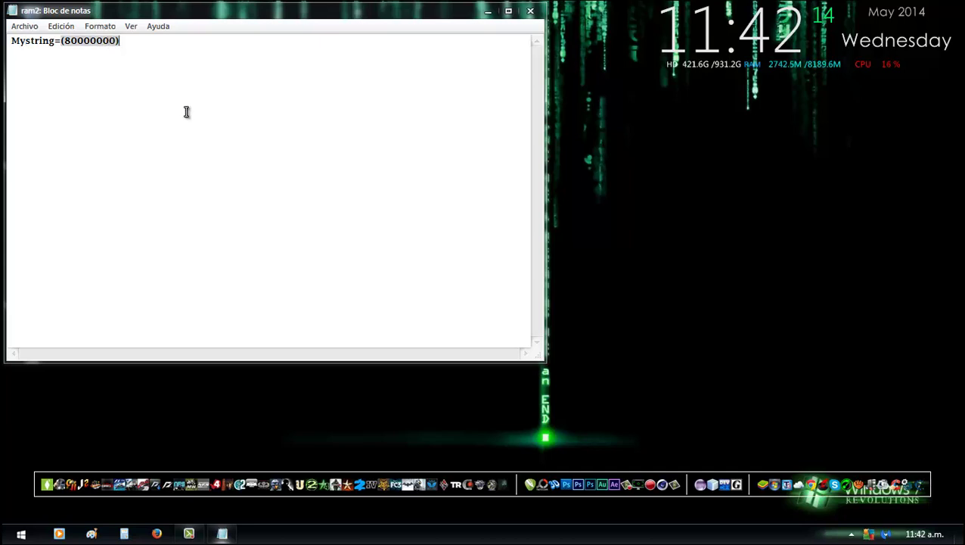
# - Clear the selection in the Mystring line and save the ram2 script
pyautogui.click(76, 41)
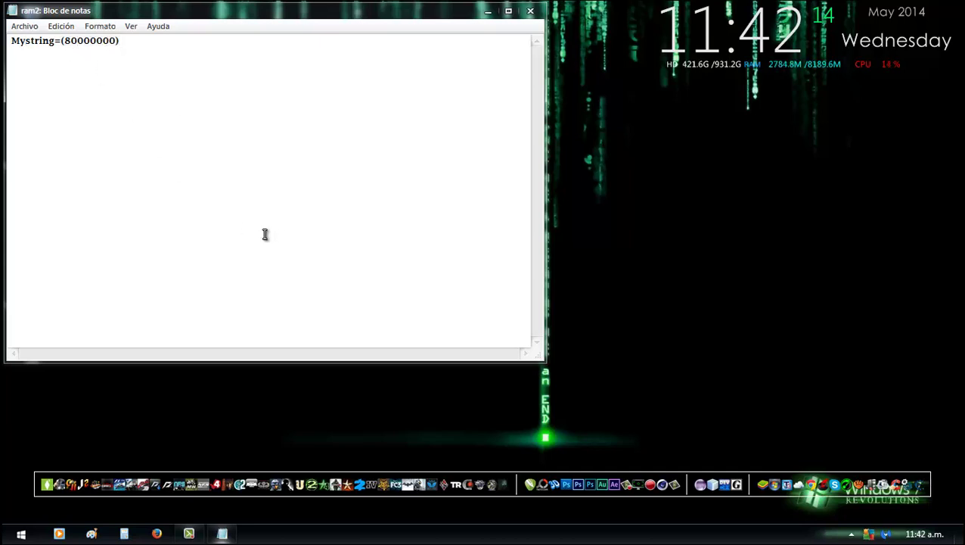
pyautogui.click(24, 26)
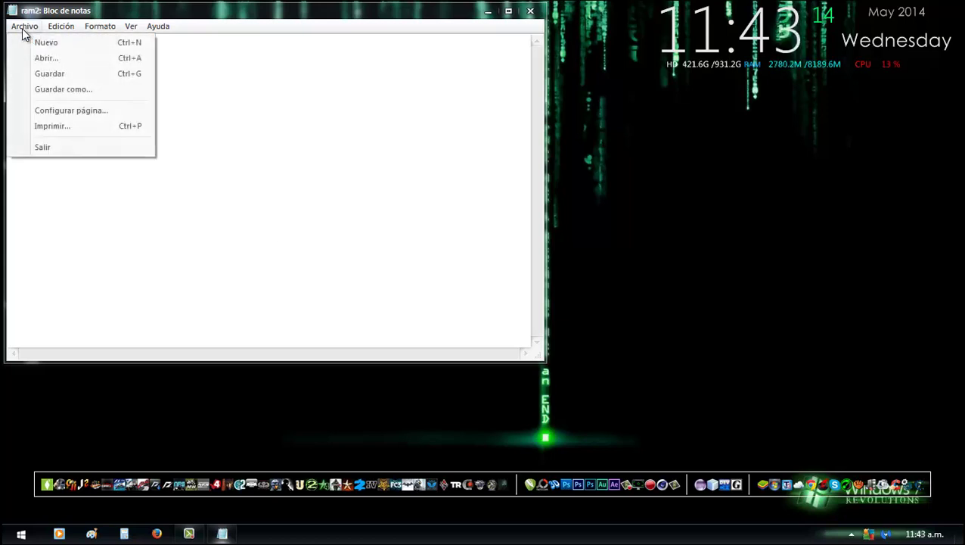
pyautogui.click(63, 74)
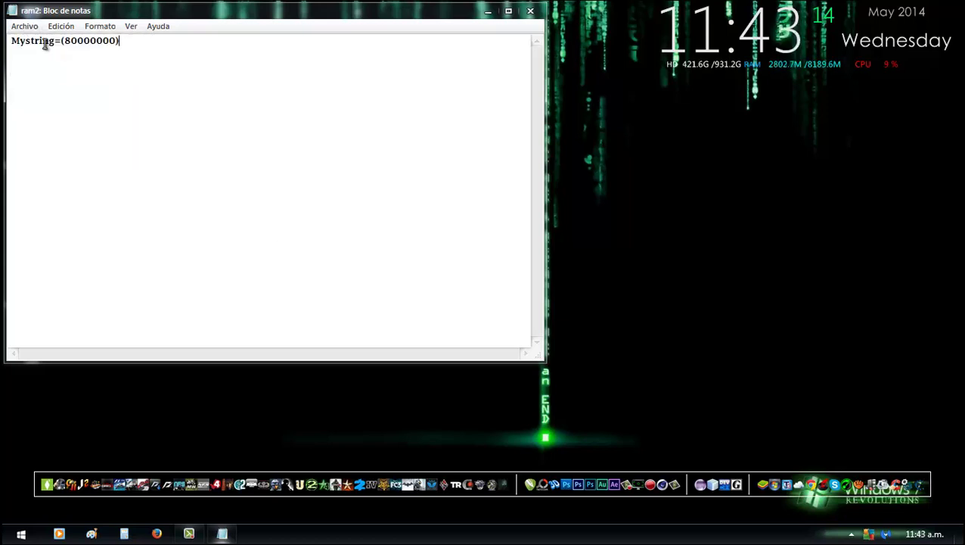
# - Save a copy of the script as ram1.vbe in the Escritorio folder, keeping the ANSI encoding
pyautogui.click(22, 26)
pyautogui.click(70, 88)
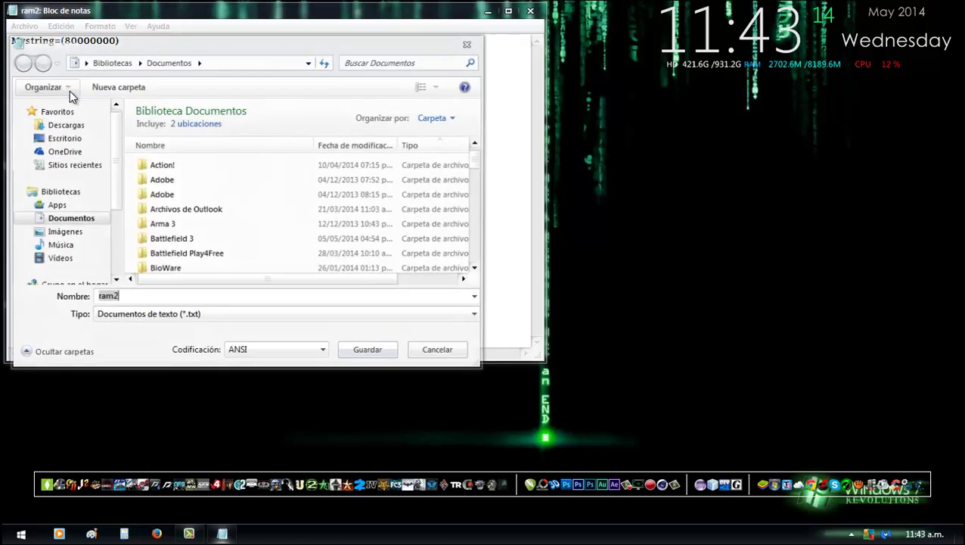
pyautogui.click(309, 318)
pyautogui.click(309, 318)
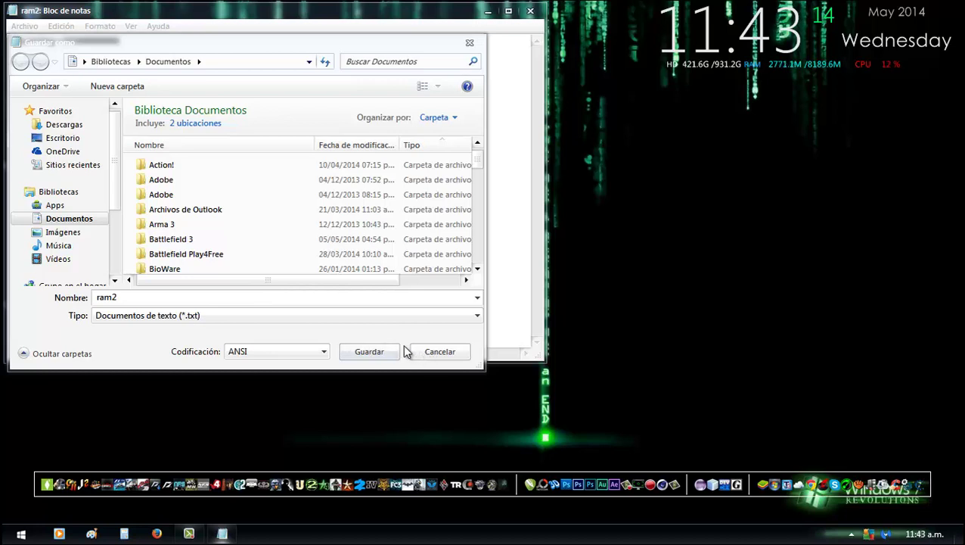
pyautogui.click(258, 297)
pyautogui.click(258, 298)
pyautogui.press('BackSpace')
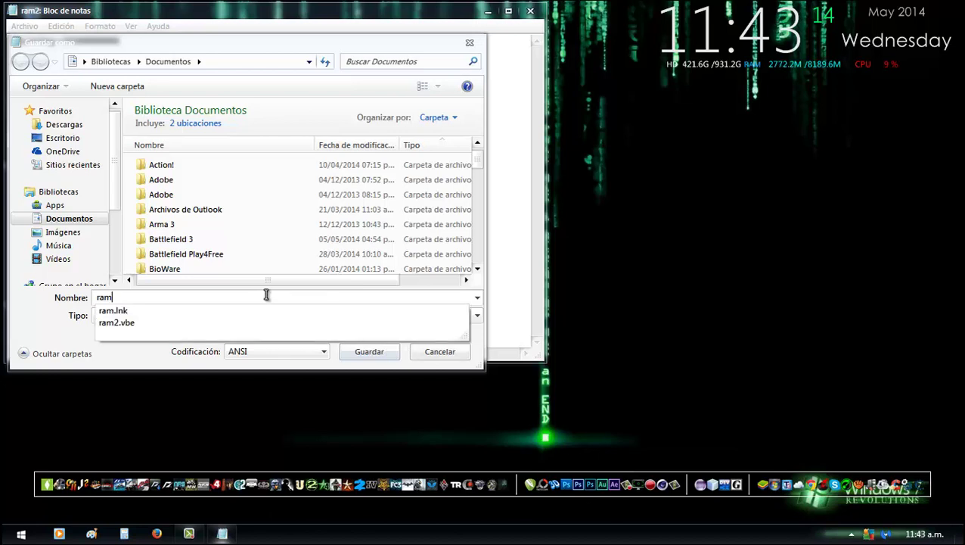
pyautogui.write('1.vbe')
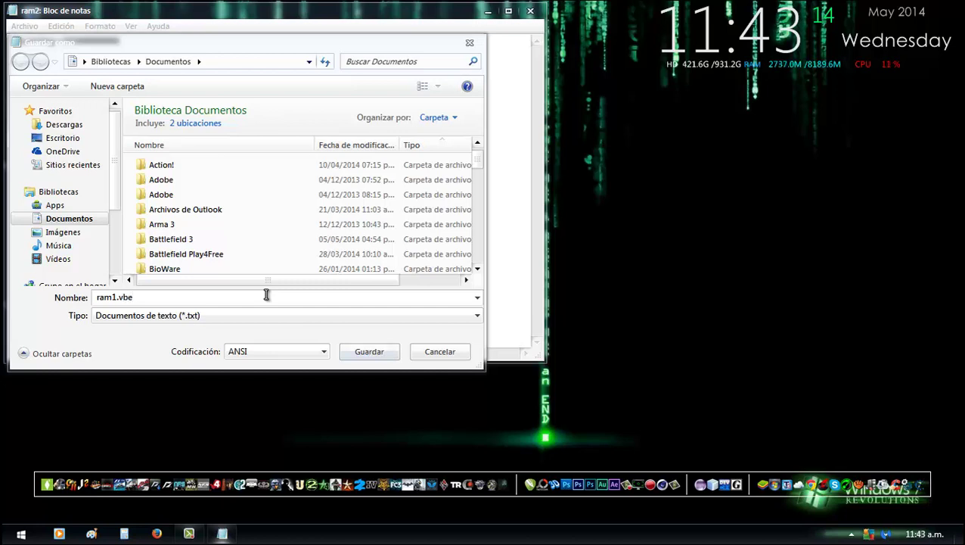
pyautogui.click(68, 140)
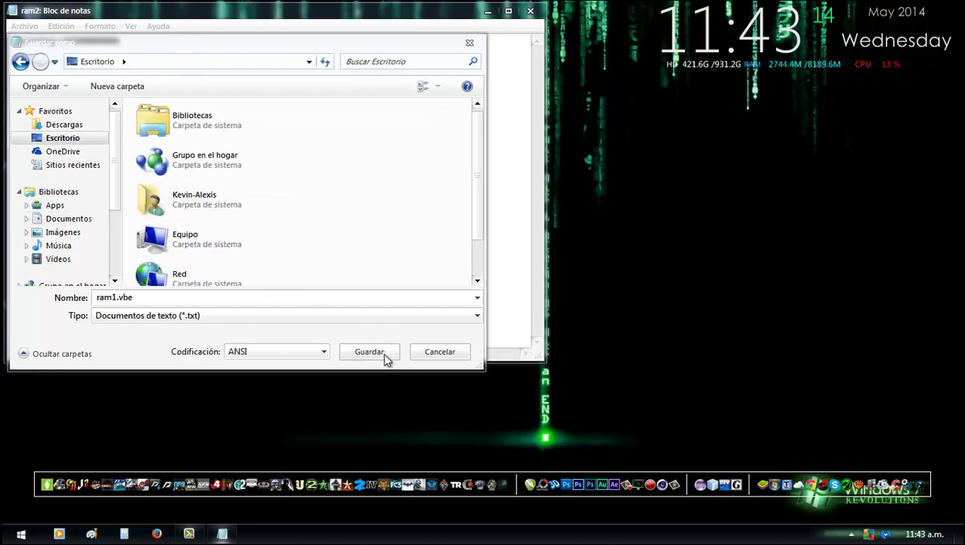
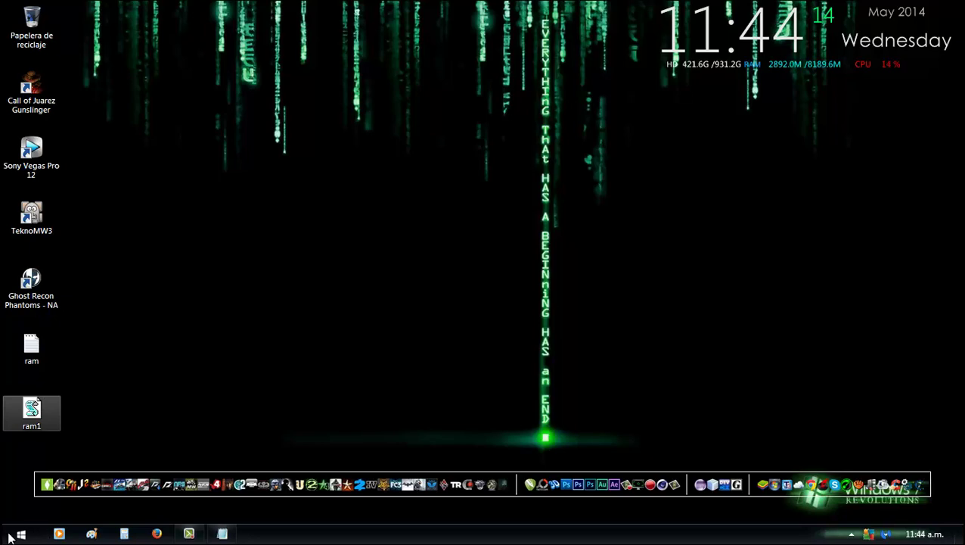
# - Bring the ram1 script window back and show all file types when choosing a file to open
pyautogui.click(219, 534)
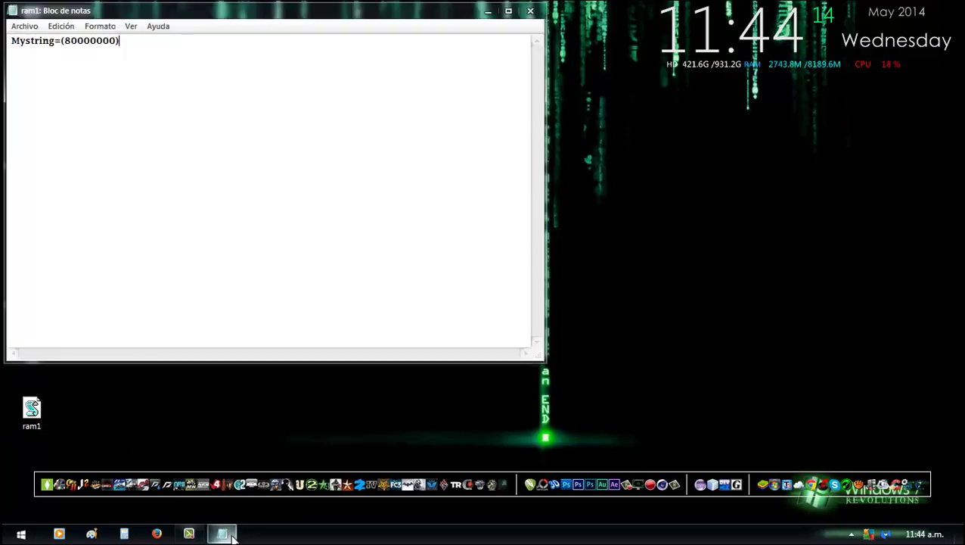
pyautogui.click(32, 28)
pyautogui.click(46, 58)
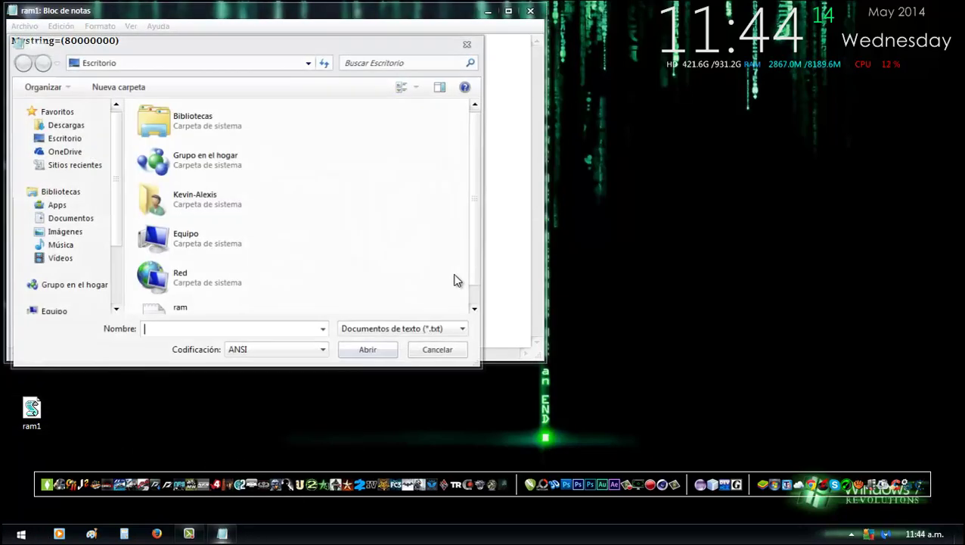
pyautogui.click(401, 329)
pyautogui.click(401, 356)
pyautogui.click(399, 333)
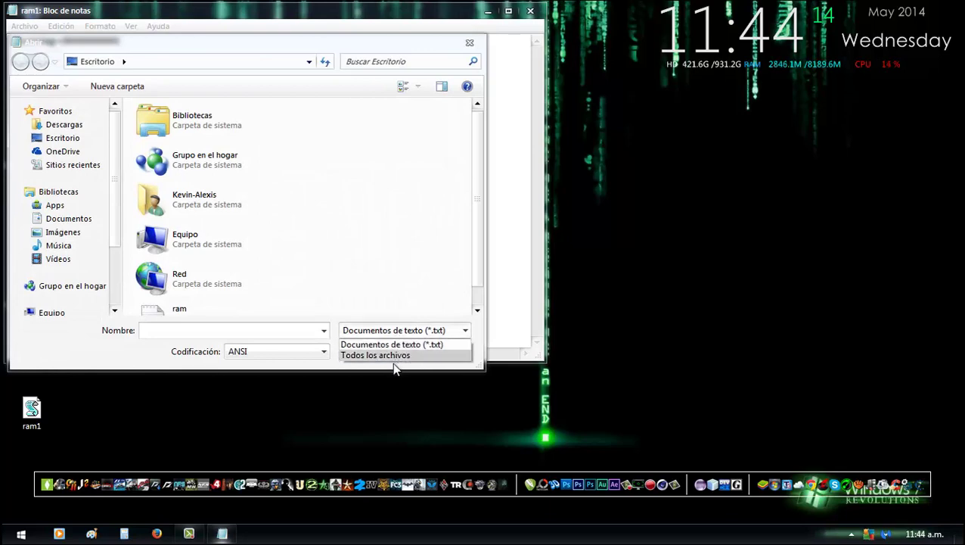
pyautogui.click(394, 358)
# - Open the ram shortcut from the Documentos library in Bloc de notas and look through its contents
pyautogui.click(80, 219)
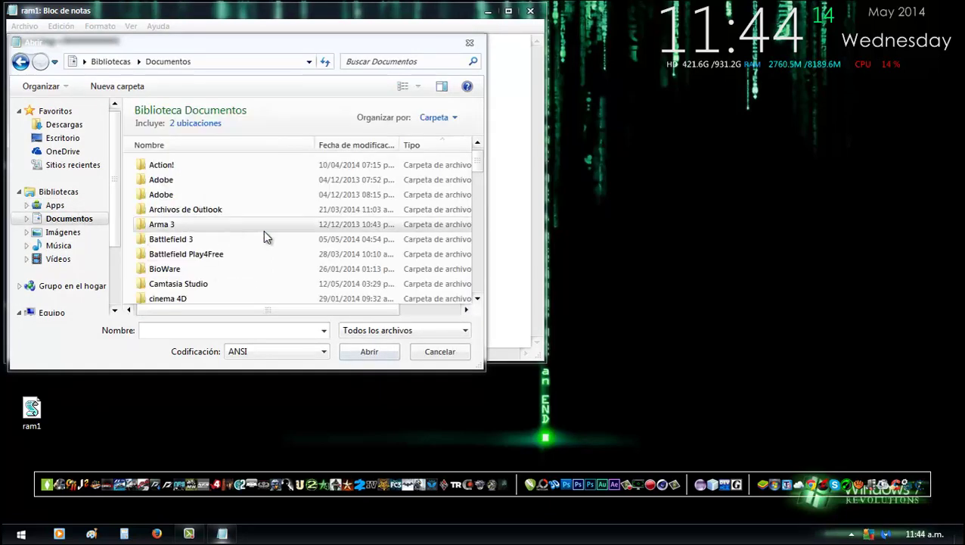
pyautogui.scroll(-5, 263, 230)
pyautogui.scroll(-6, 264, 232)
pyautogui.scroll(2, 264, 240)
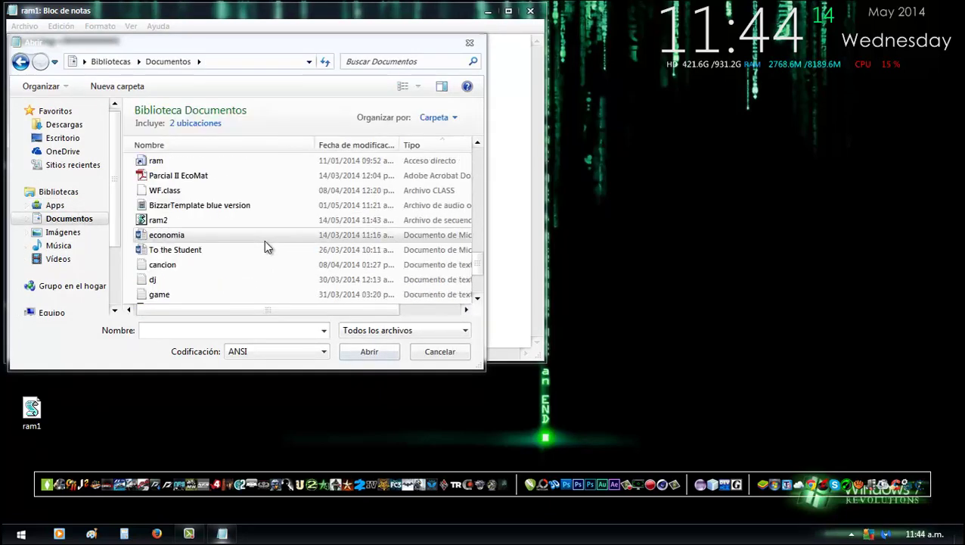
pyautogui.scroll(1, 243, 219)
pyautogui.doubleClick(237, 209)
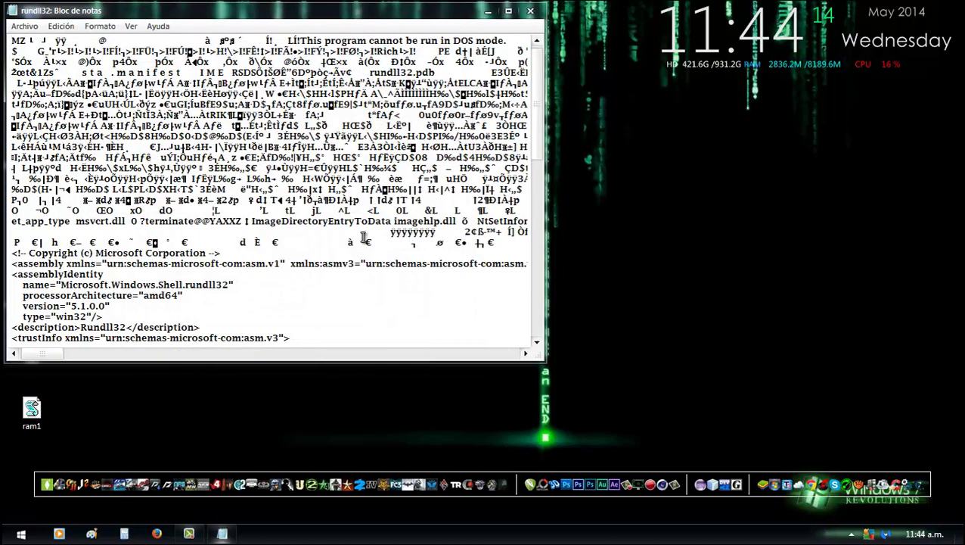
pyautogui.scroll(-20, 364, 239)
pyautogui.scroll(15, 352, 260)
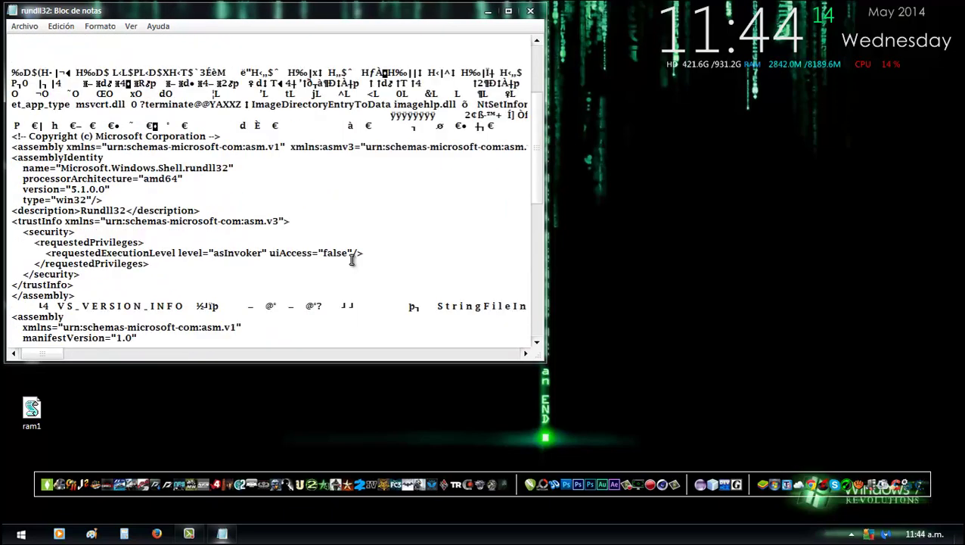
pyautogui.scroll(4, 352, 259)
# - Reopen the ram shortcut from Documentos with all file types shown, review its text, and close Bloc de notas
pyautogui.click(25, 26)
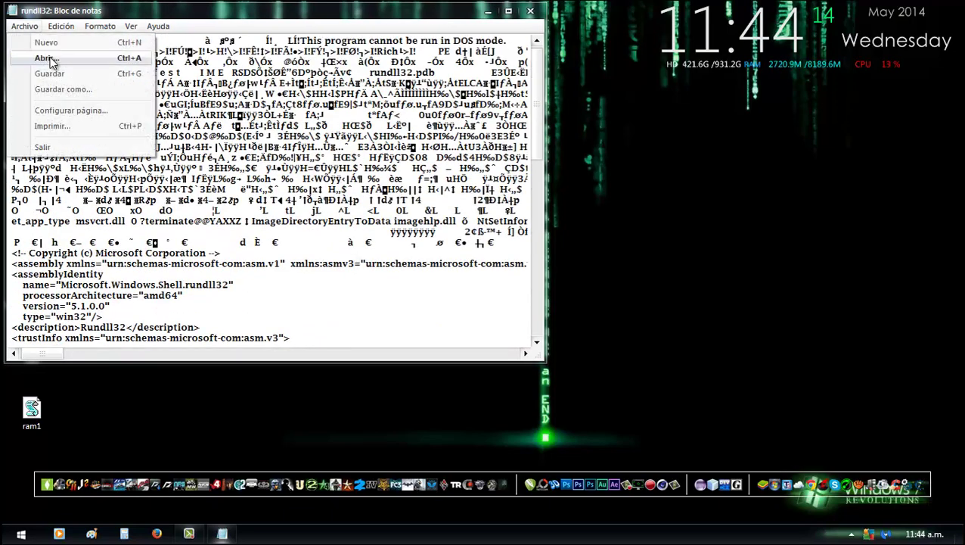
pyautogui.click(49, 58)
pyautogui.scroll(-10, 216, 282)
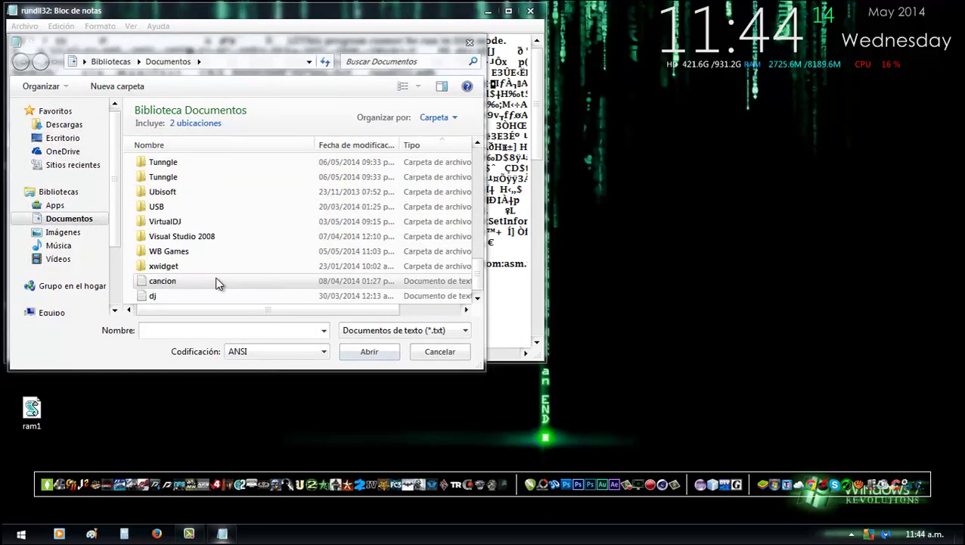
pyautogui.click(376, 332)
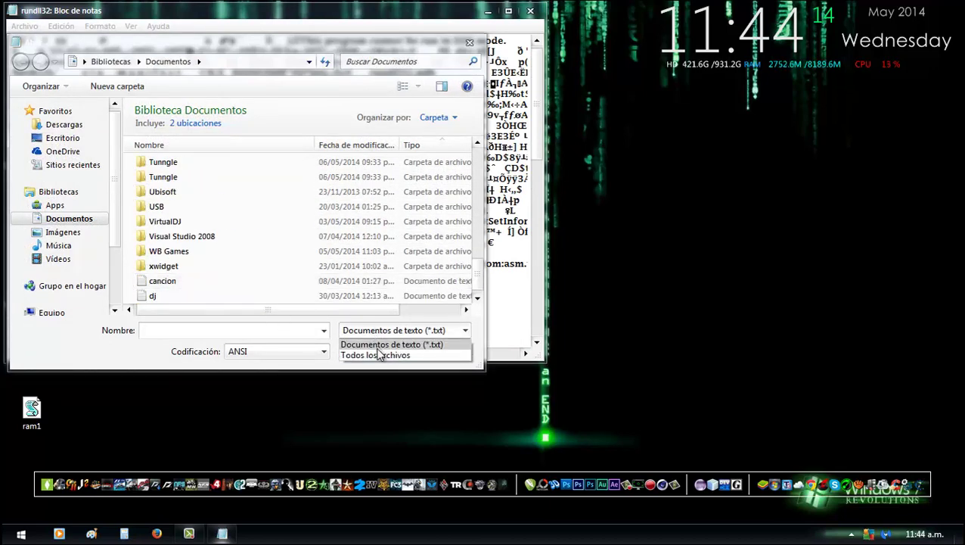
pyautogui.click(378, 355)
pyautogui.scroll(-10, 339, 257)
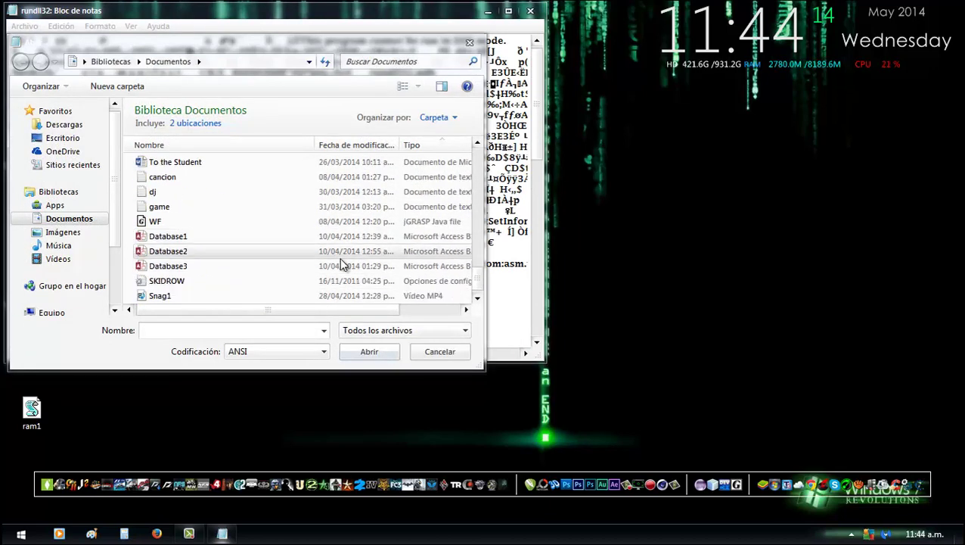
pyautogui.scroll(3, 340, 263)
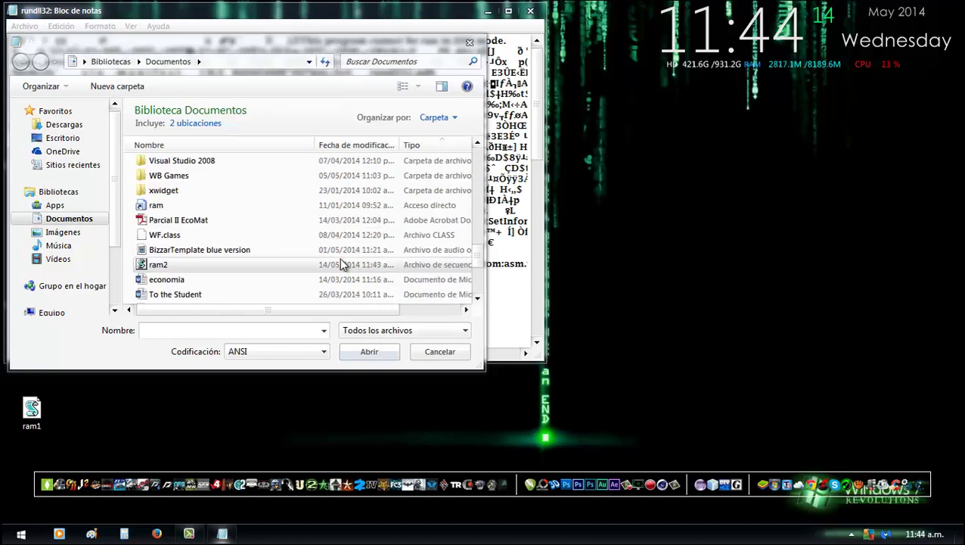
pyautogui.doubleClick(292, 207)
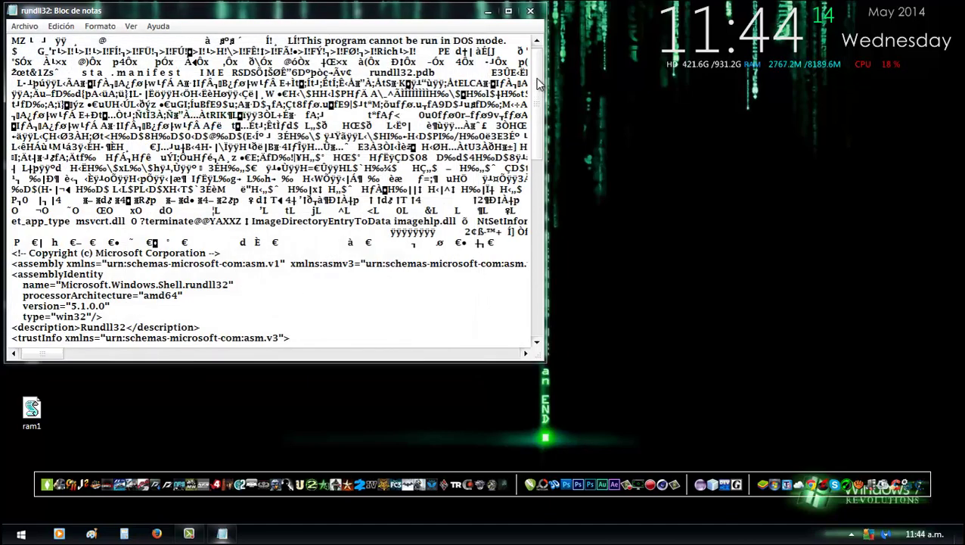
pyautogui.scroll(-4, 386, 280)
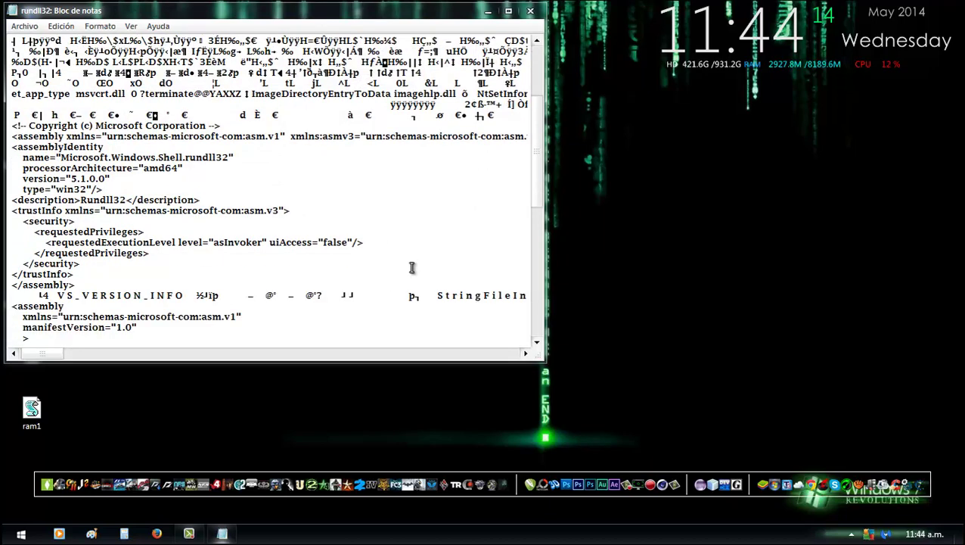
pyautogui.click(530, 11)
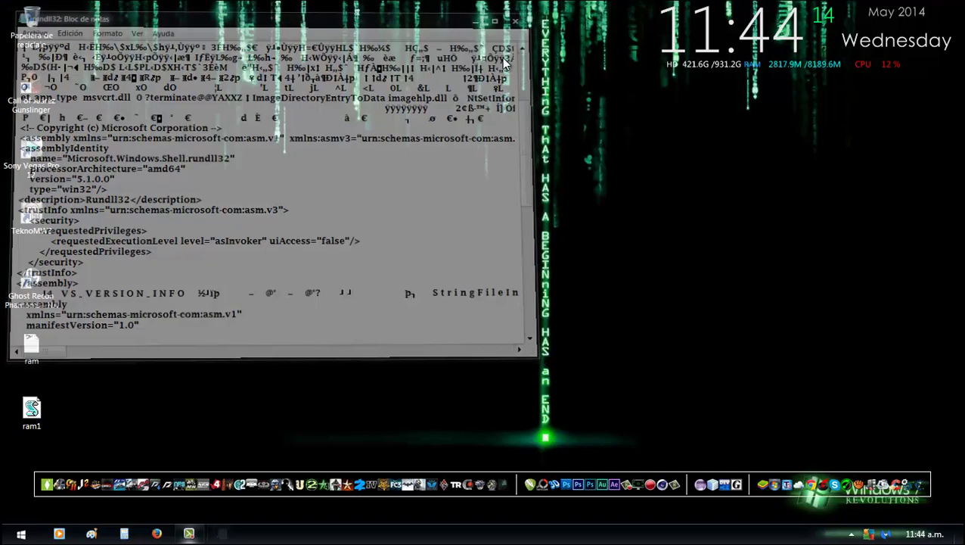
# - Delete the ram1 script and the ram text document from the desktop
pyautogui.click(31, 408)
pyautogui.press('Delete')
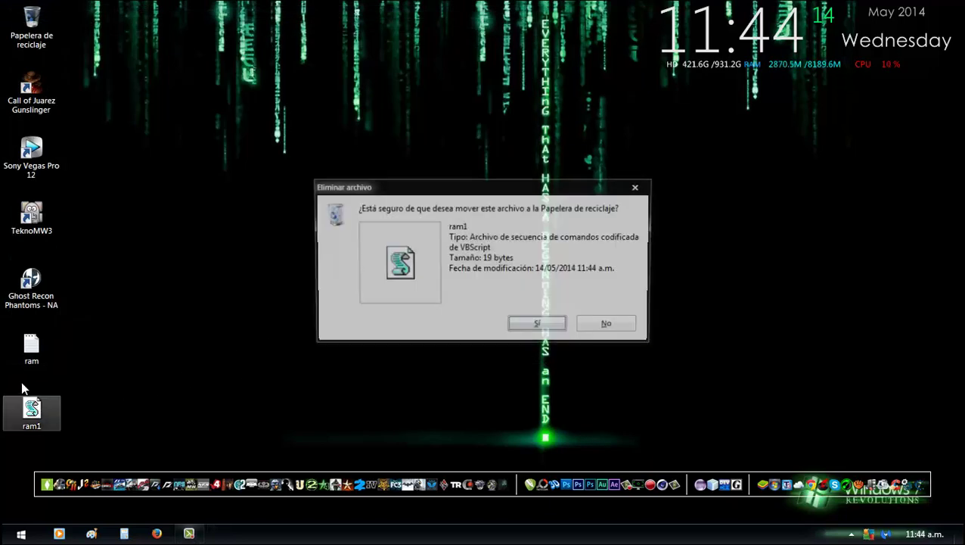
pyautogui.press('Return')
pyautogui.press('Delete')
pyautogui.press('Return')
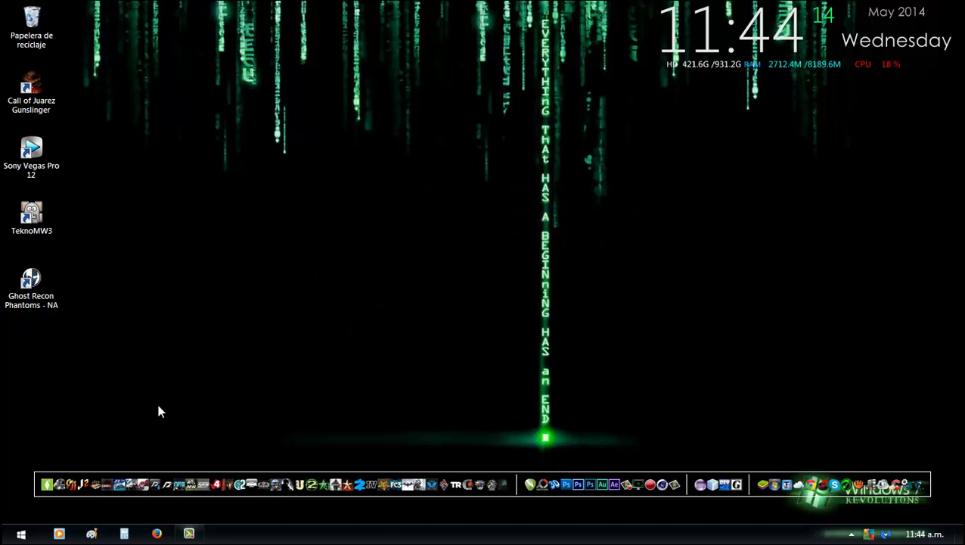
# - Empty the Papelera de reciclaje and confirm the permanent deletion
pyautogui.rightClick(23, 37)
pyautogui.click(108, 90)
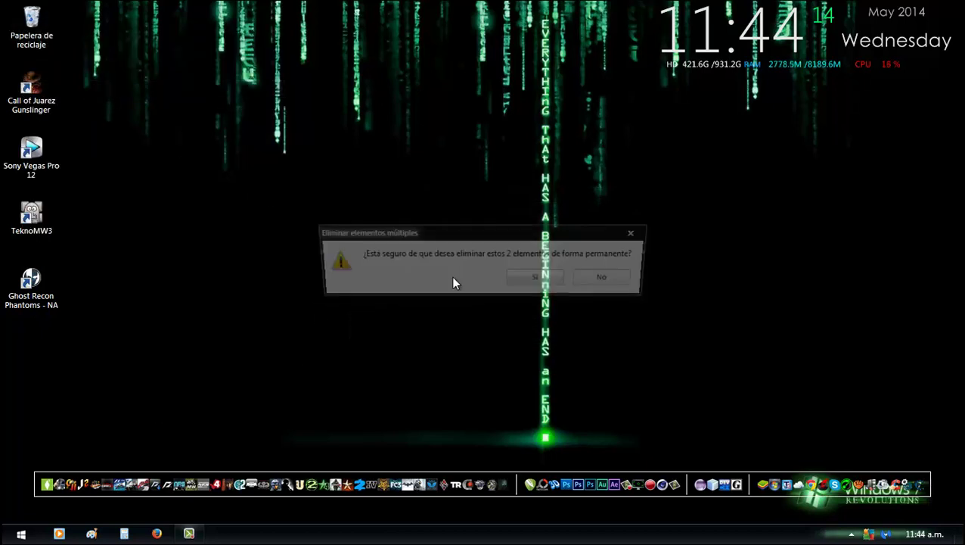
pyautogui.click(529, 280)
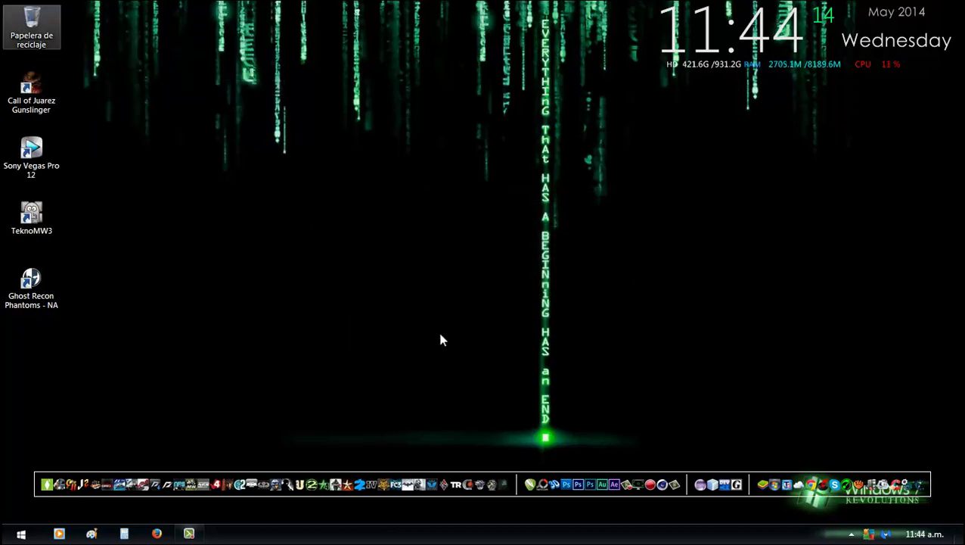
# - Launch CCleaner, decline the new version download, and review the Windows cleaning options down to the Avanzada section
pyautogui.click(880, 467)
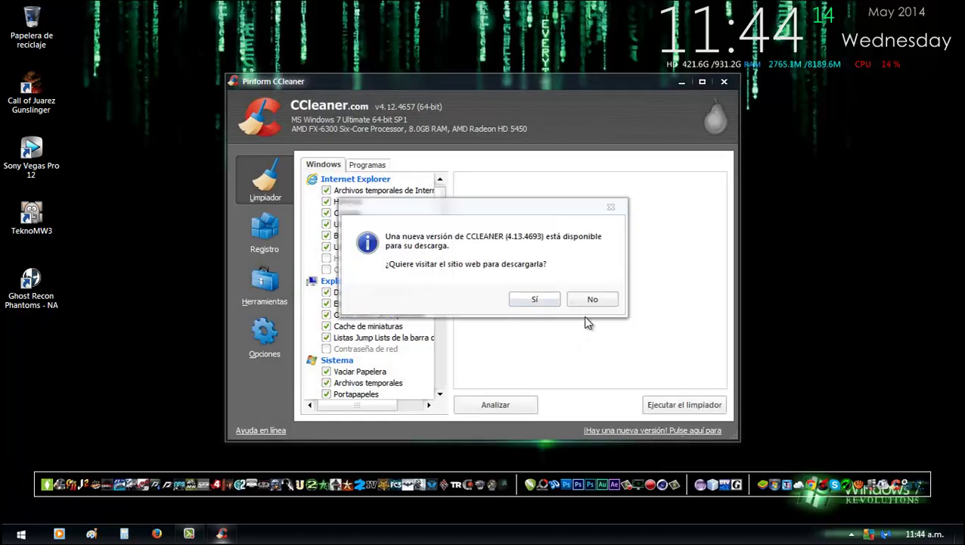
pyautogui.click(588, 301)
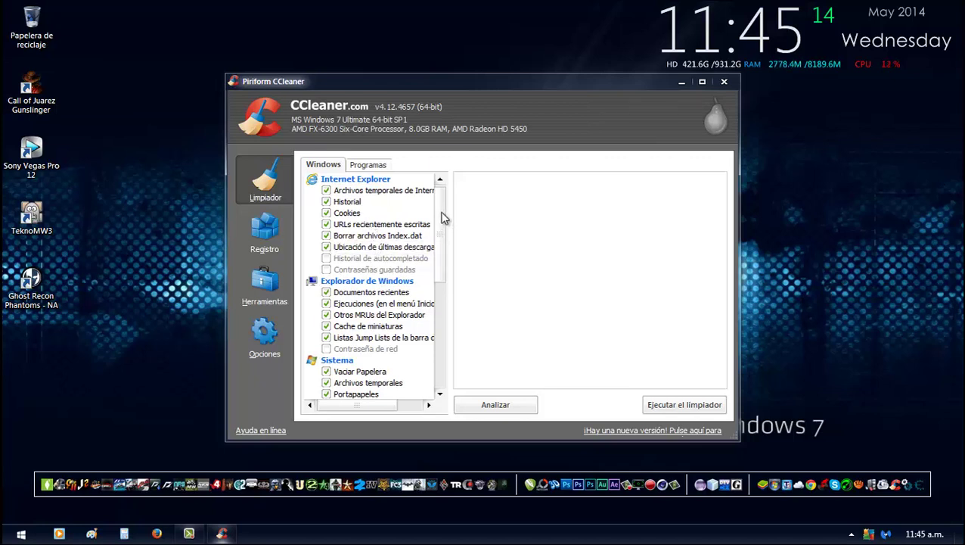
pyautogui.moveTo(443, 218); pyautogui.dragTo(444, 321)
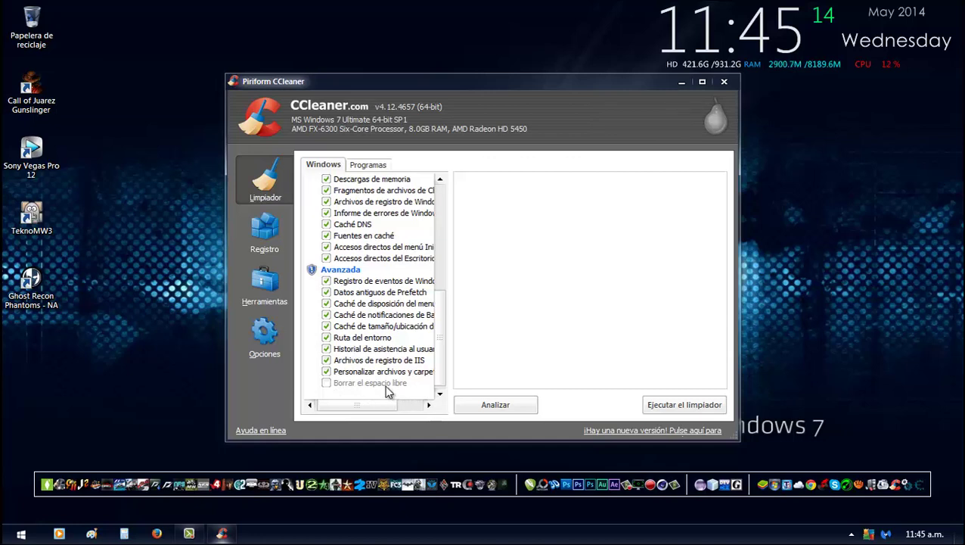
# - Check the available space on Disco local (C:) in Equipo, and close that window
pyautogui.press('super')
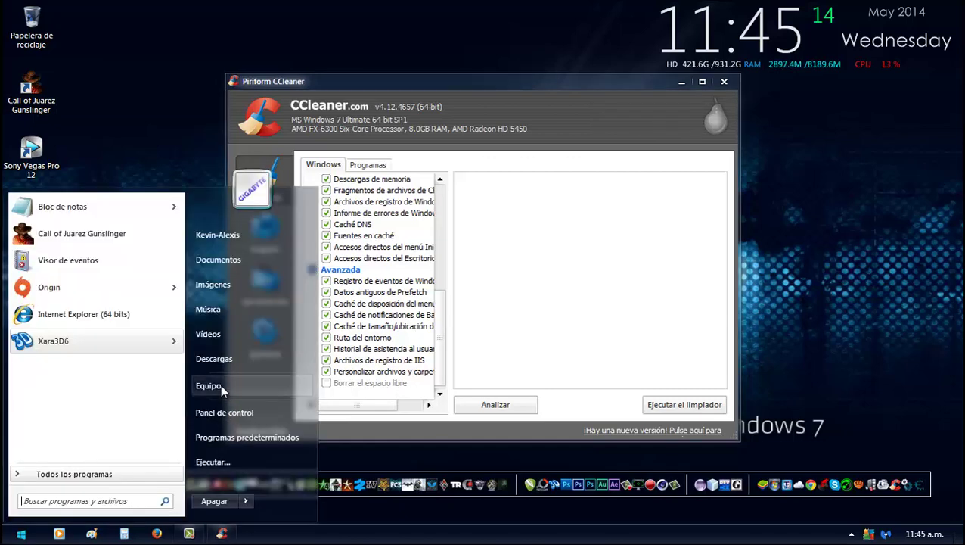
pyautogui.click(220, 384)
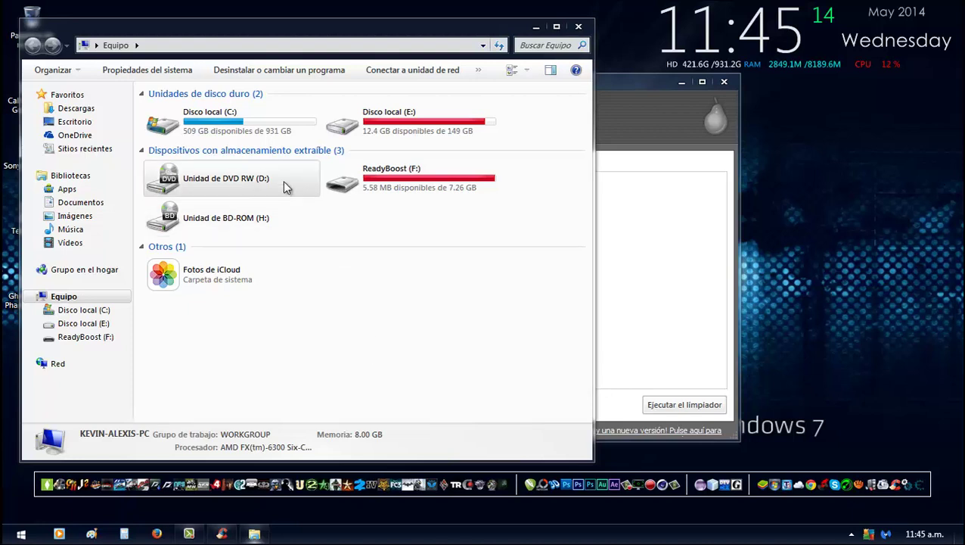
pyautogui.click(274, 136)
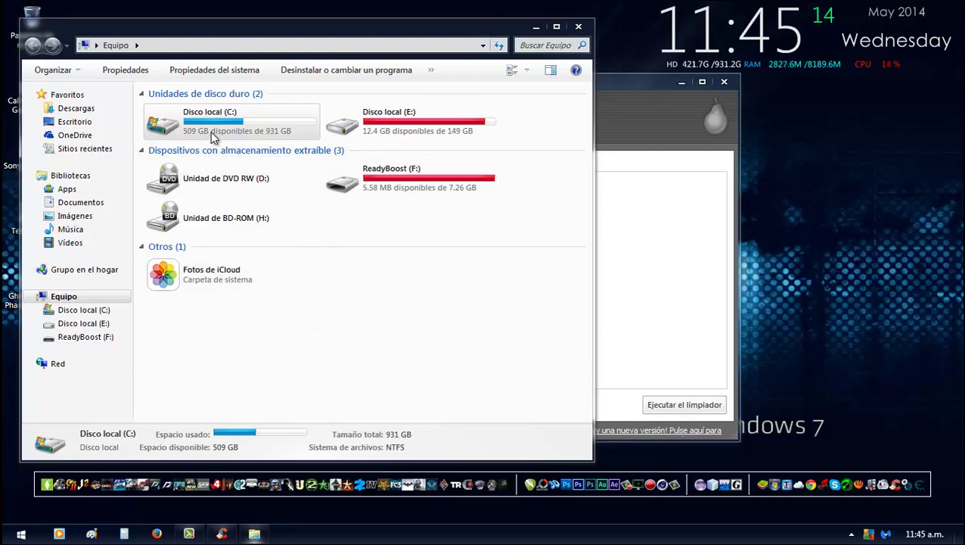
pyautogui.click(580, 28)
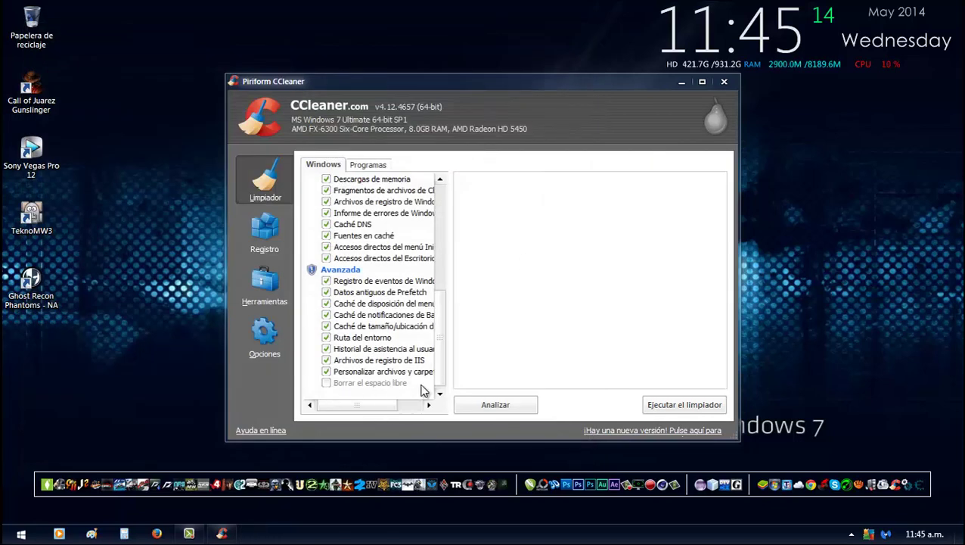
# - Review CCleaner's Programas cleaning options and the Limpiador del Registro categories, and close the program
pyautogui.click(363, 163)
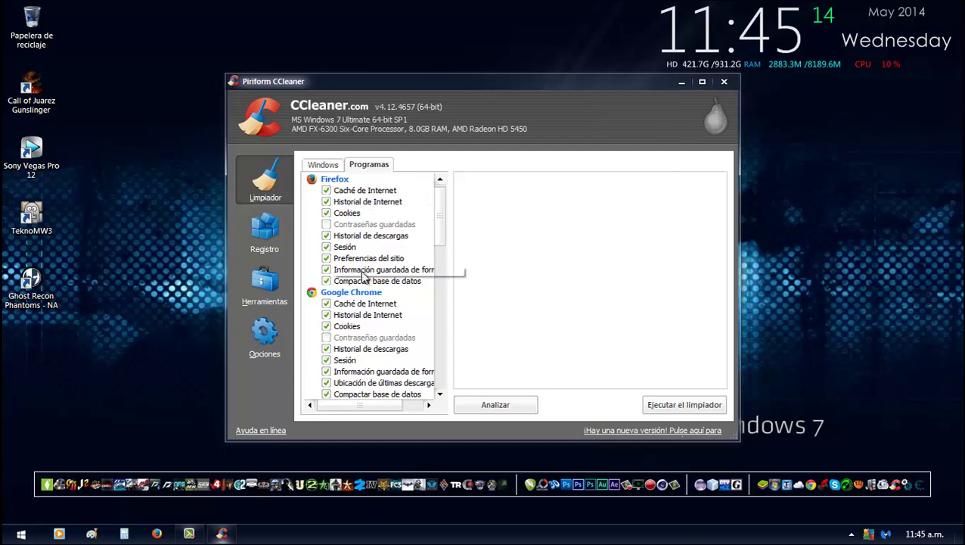
pyautogui.moveTo(442, 233)
pyautogui.mouseDown()
pyautogui.moveTo(442, 261)
pyautogui.moveTo(442, 217)
pyautogui.moveTo(434, 378)
pyautogui.moveTo(446, 344)
pyautogui.moveTo(447, 222)
pyautogui.mouseUp()
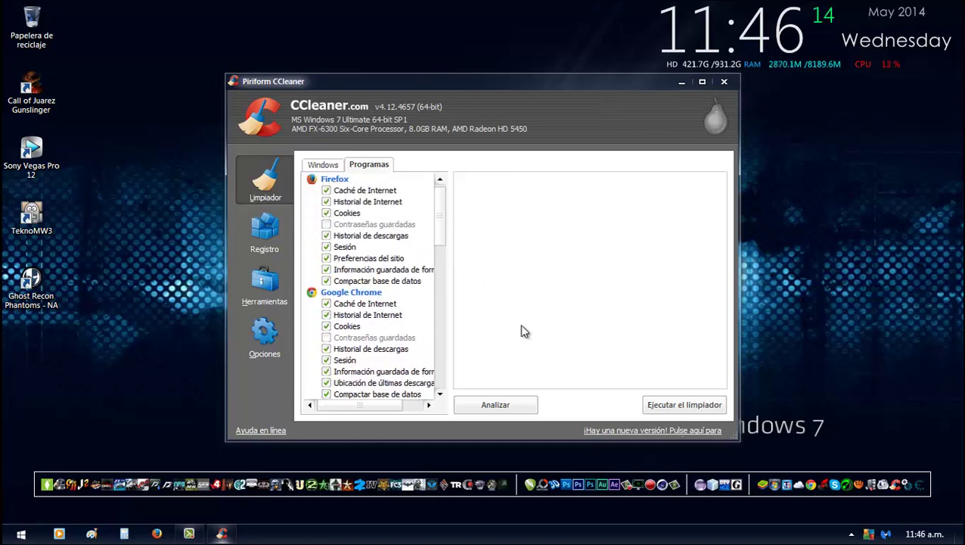
pyautogui.click(289, 243)
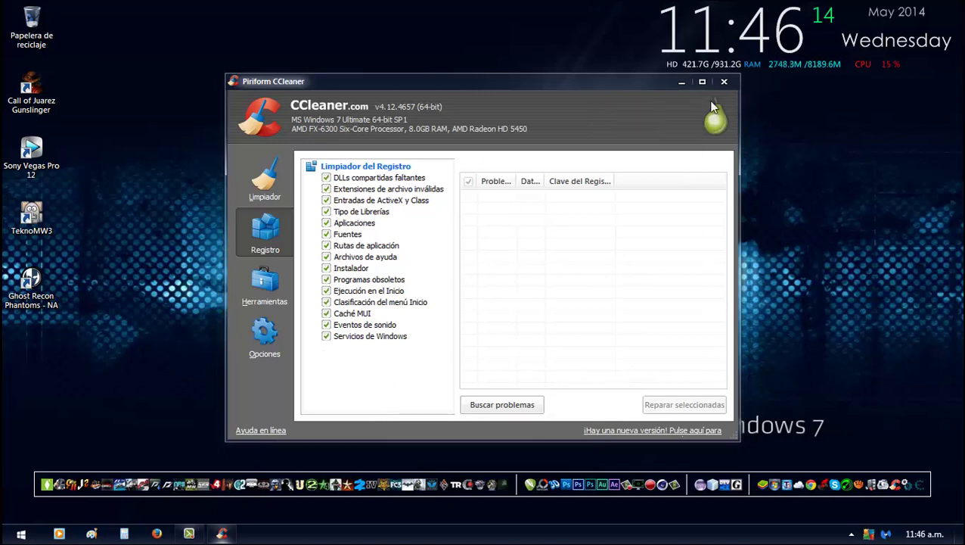
pyautogui.hotkey('alt', 'F4')
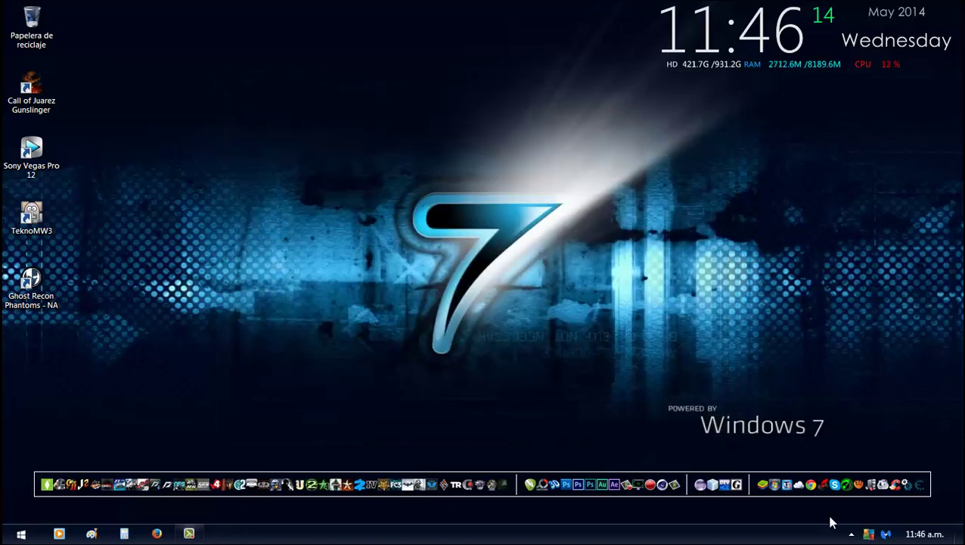
# - Launch TuneUp Utilities 2014 from its notification area icon and bring its main window into view
pyautogui.click(851, 533)
pyautogui.click(833, 441)
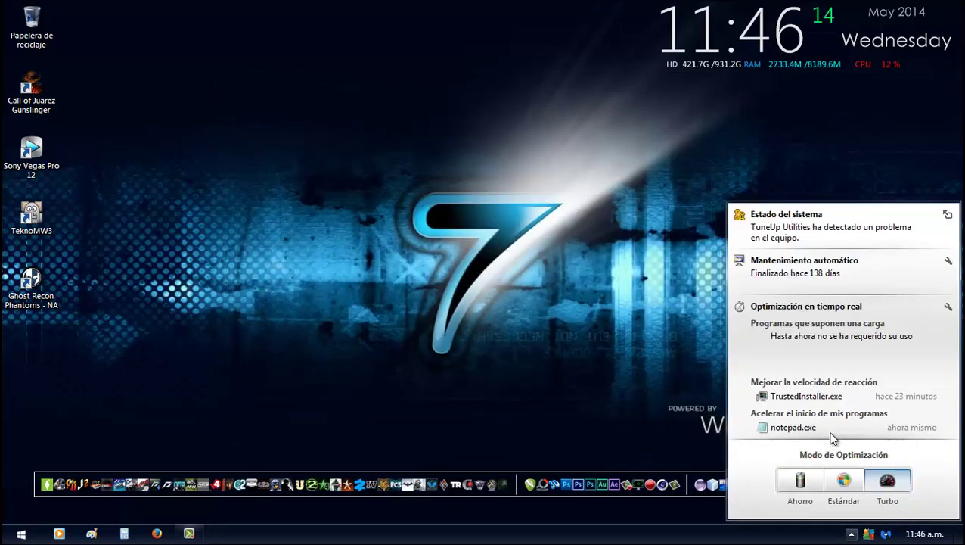
pyautogui.click(851, 534)
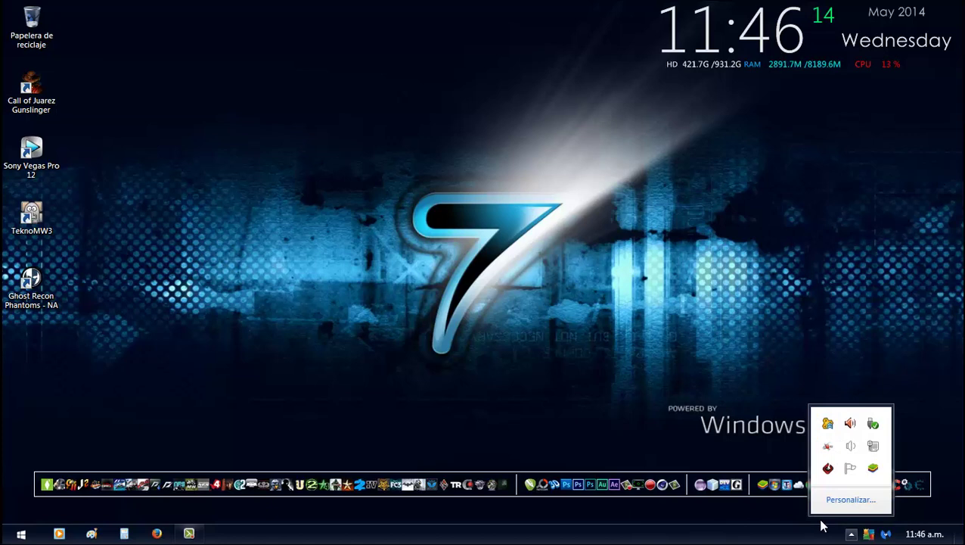
pyautogui.doubleClick(832, 430)
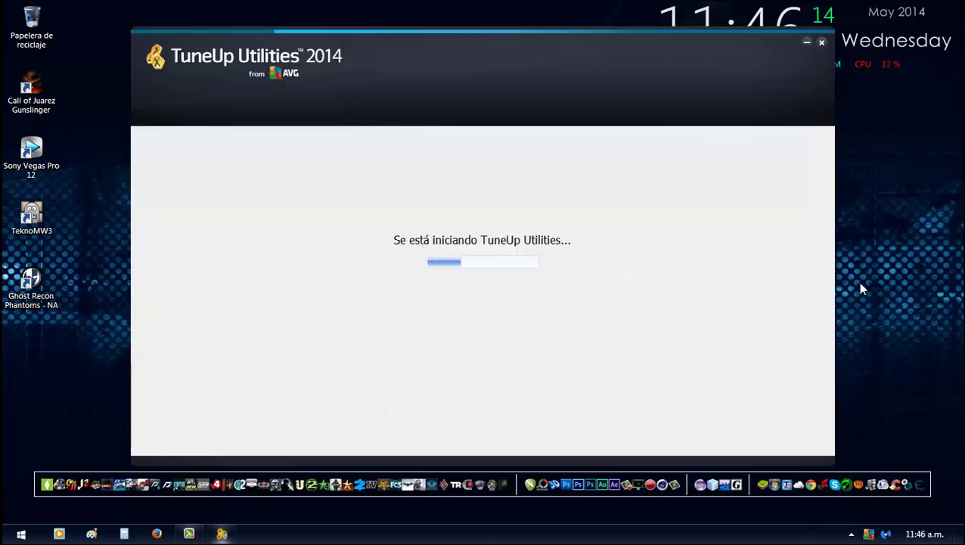
pyautogui.click(806, 42)
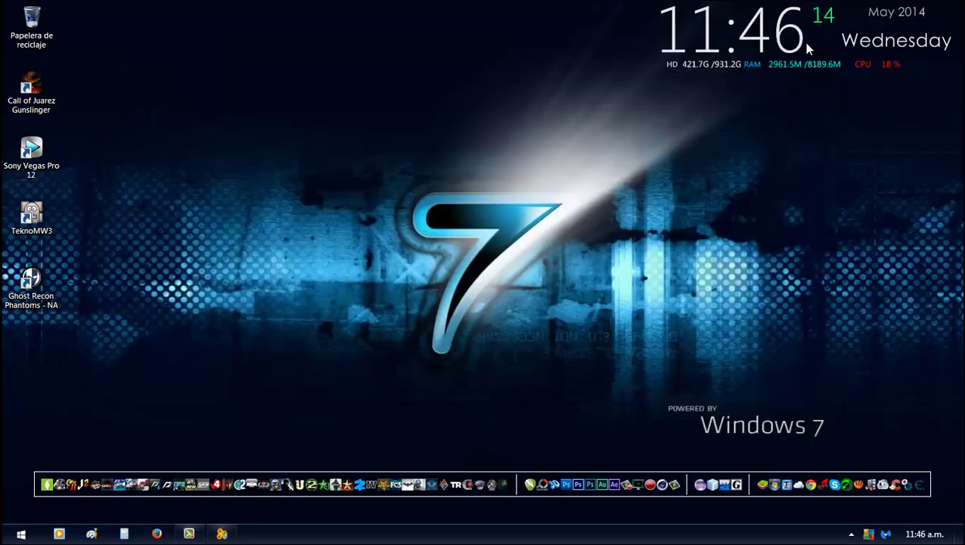
pyautogui.click(218, 536)
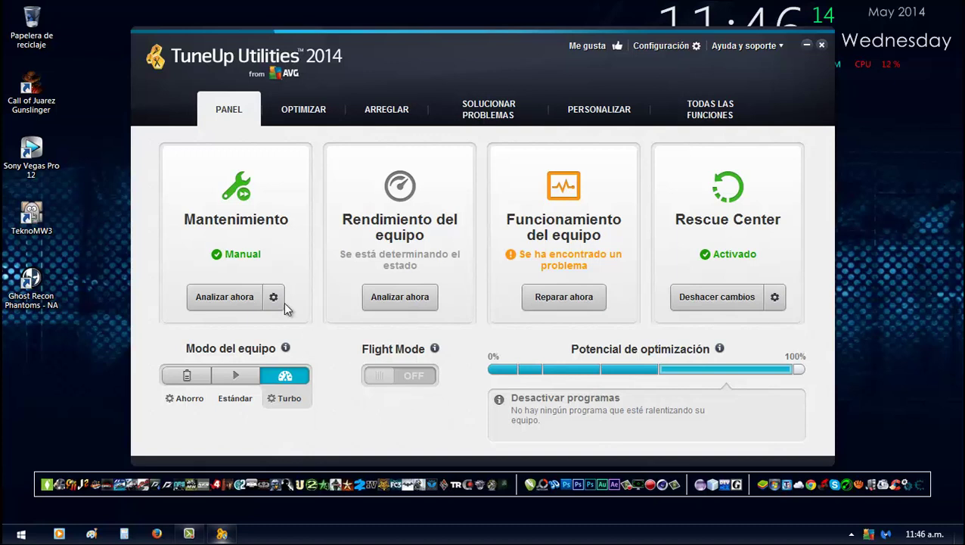
# - Review the Optimizar functions, postpone the program rating decision in TuneUp Program Deactivator, and close that window
pyautogui.click(310, 117)
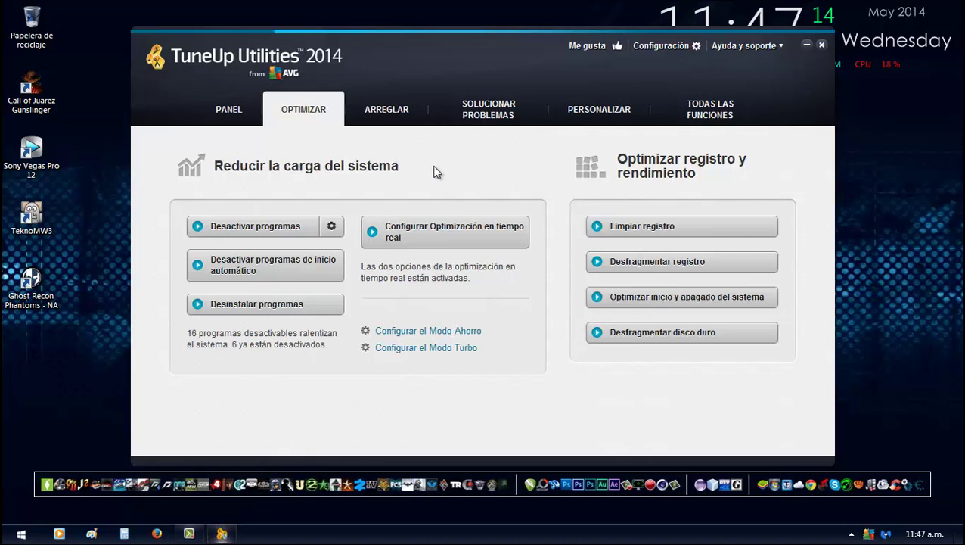
pyautogui.click(429, 352)
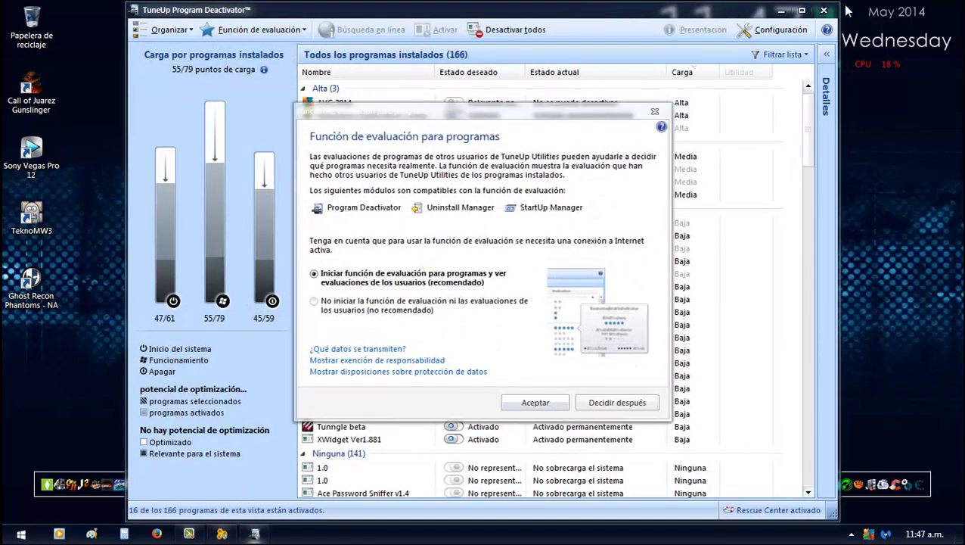
pyautogui.click(609, 406)
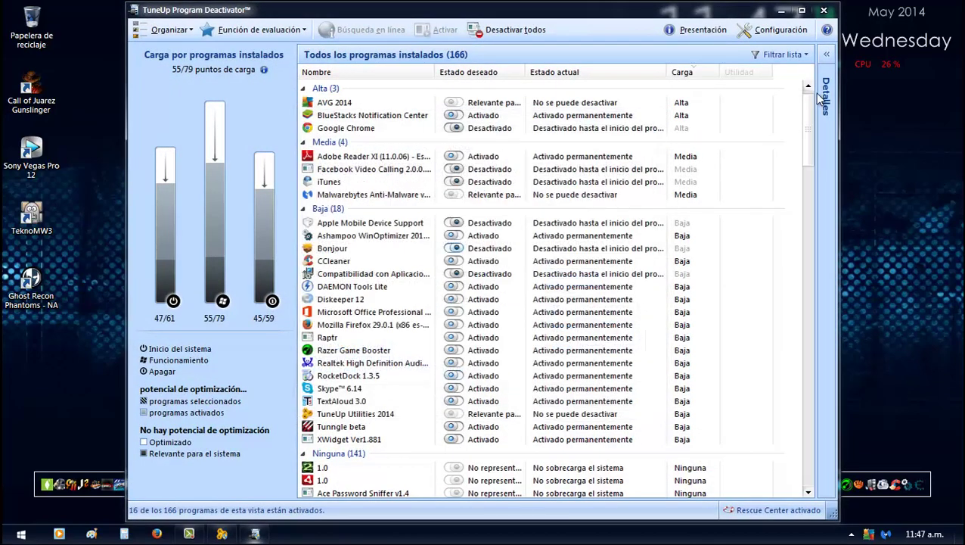
pyautogui.click(825, 12)
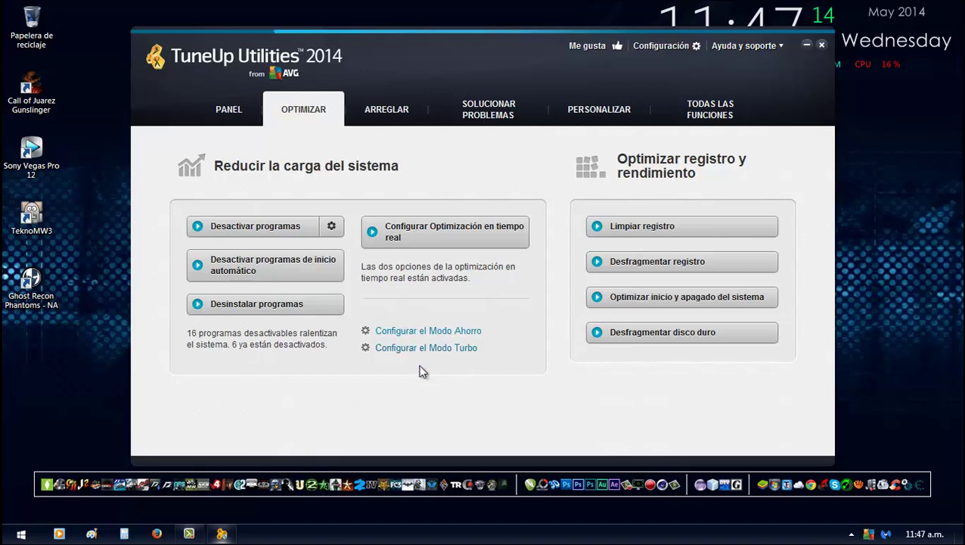
# - Review the Arreglar, Solucionar problemas, Personalizar and Todas las funciones sections of TuneUp Utilities
pyautogui.click(386, 110)
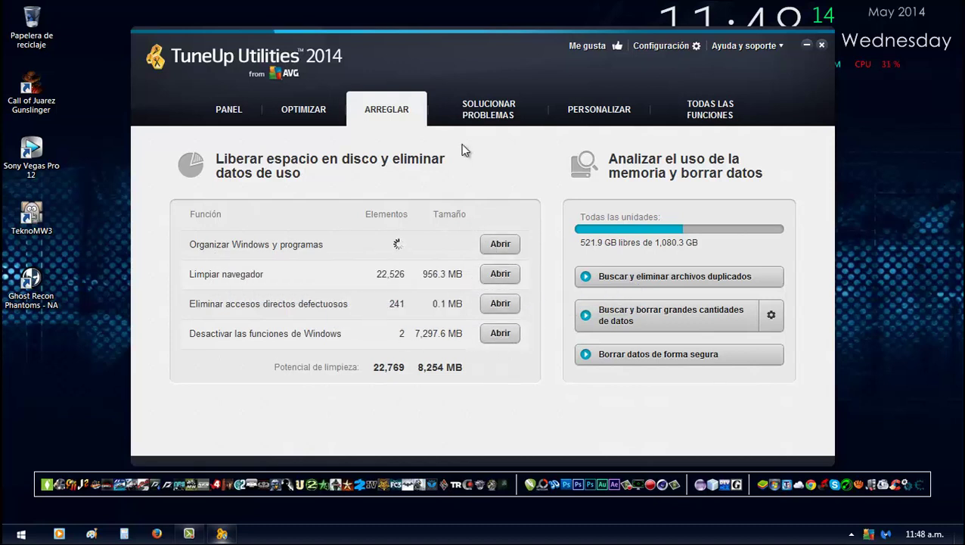
pyautogui.click(489, 120)
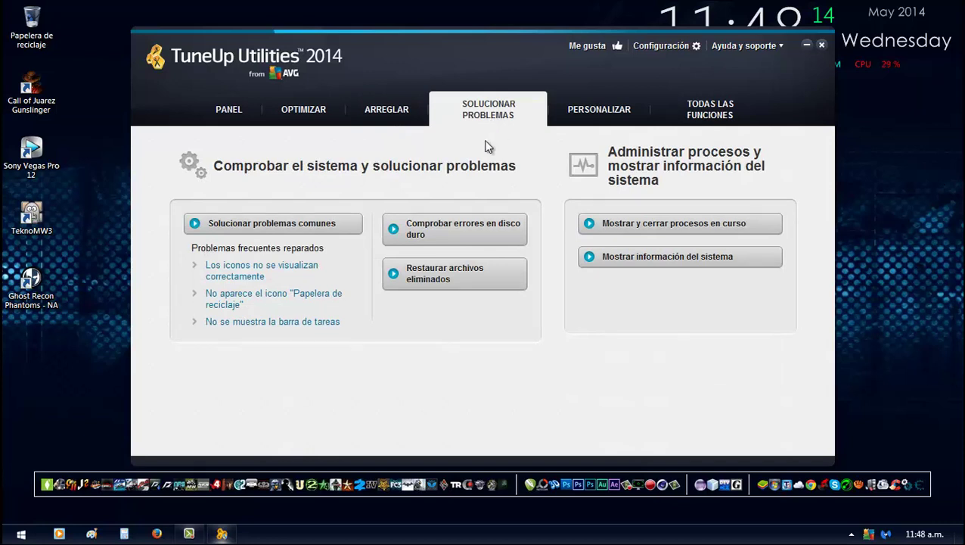
pyautogui.click(602, 117)
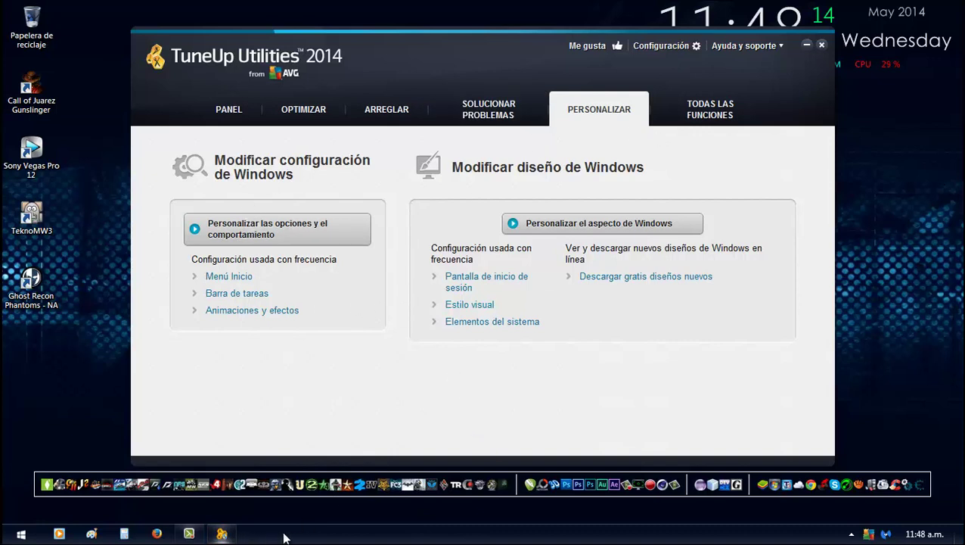
pyautogui.click(6, 534)
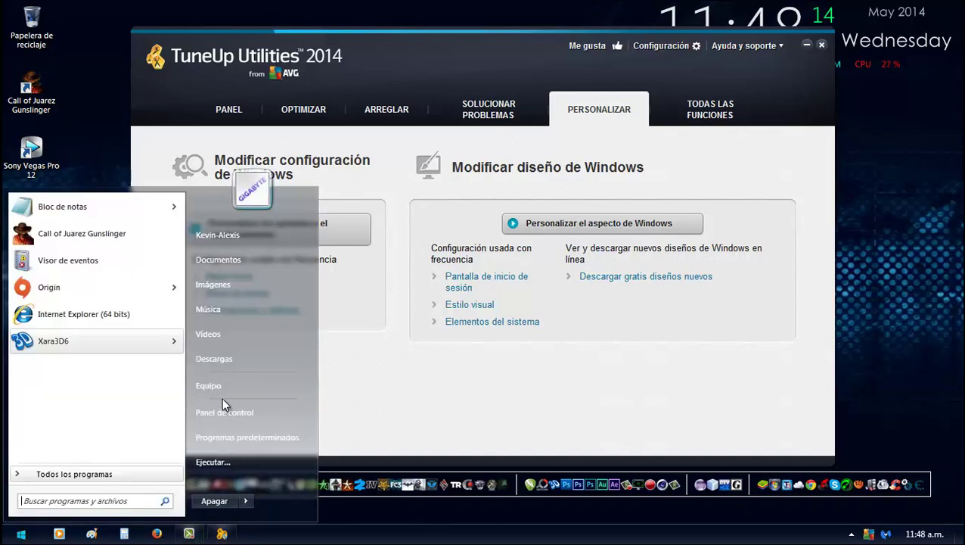
pyautogui.click(221, 397)
pyautogui.click(578, 28)
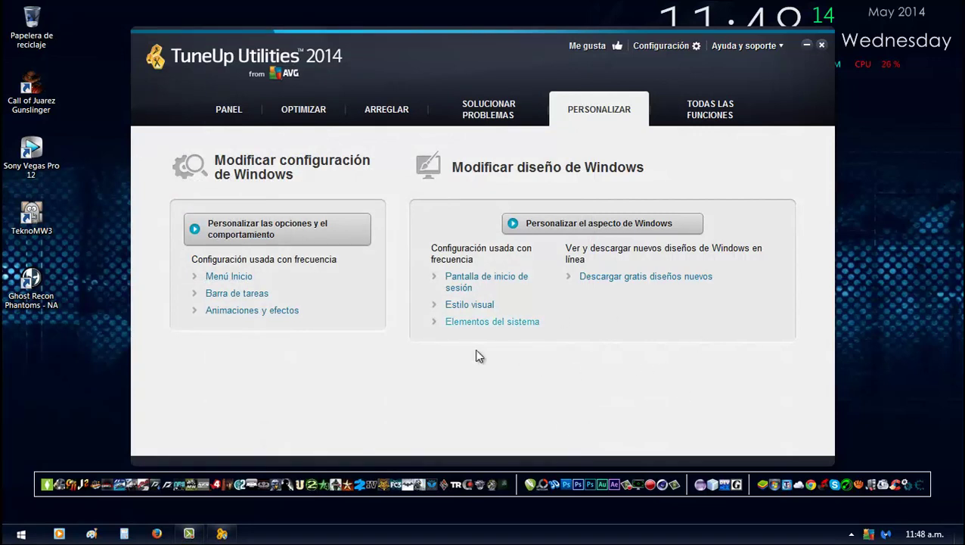
pyautogui.click(709, 120)
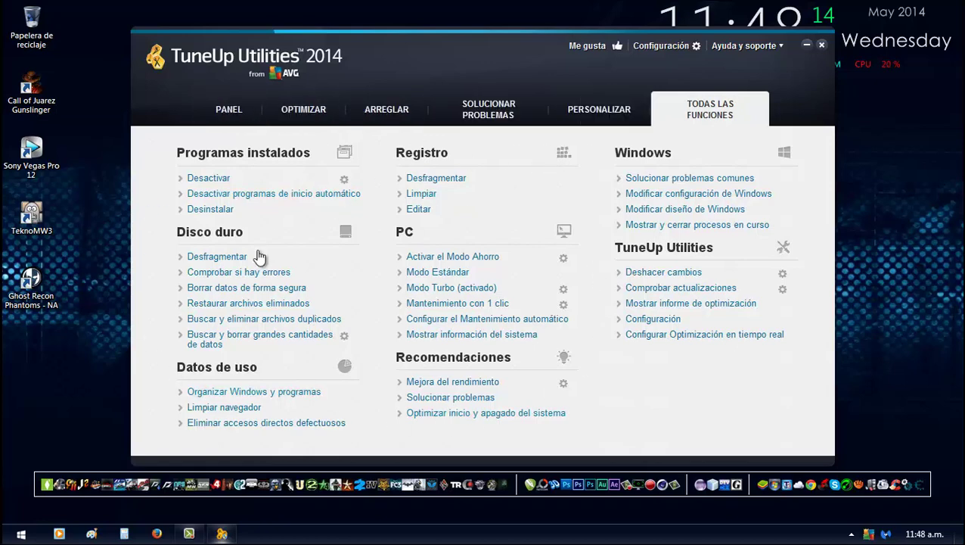
# - Look through the TuneUp Utilities settings from Duplicate Finder up to Integración, cancel them, and close the program
pyautogui.click(681, 50)
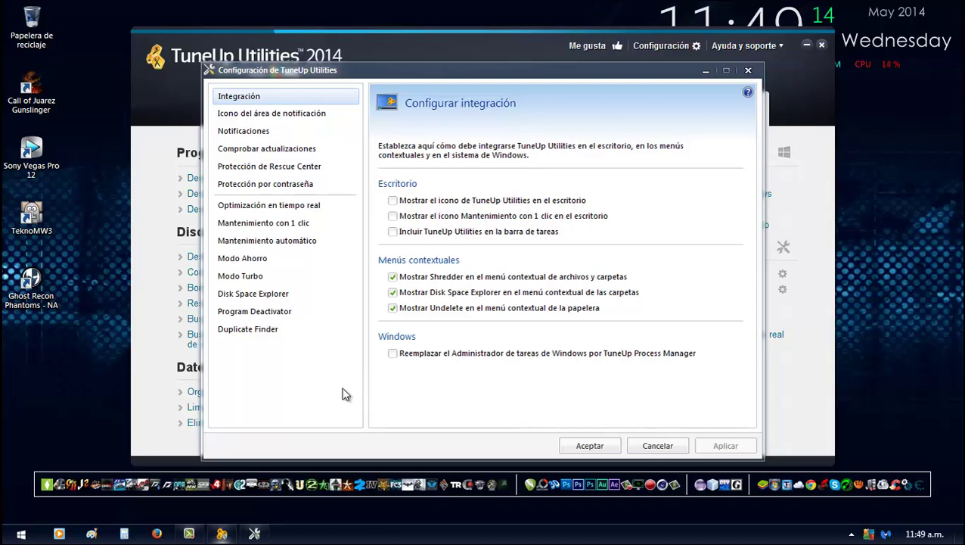
pyautogui.click(266, 336)
pyautogui.click(263, 313)
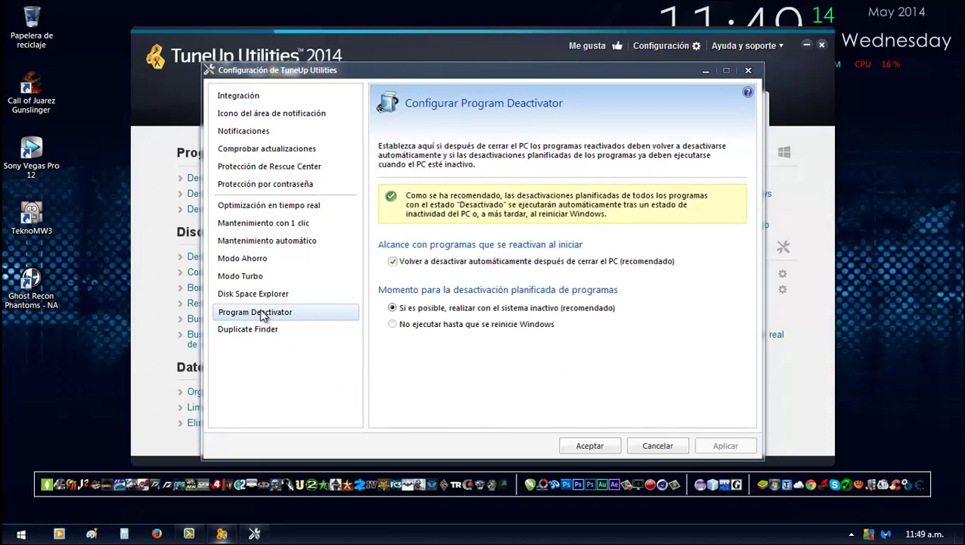
pyautogui.click(256, 296)
pyautogui.click(249, 276)
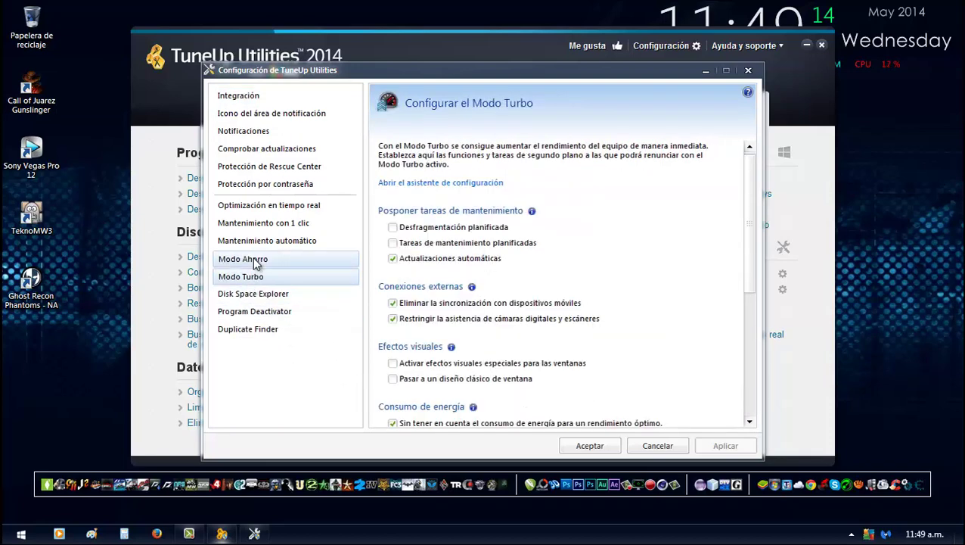
pyautogui.click(255, 258)
pyautogui.click(257, 240)
pyautogui.click(249, 98)
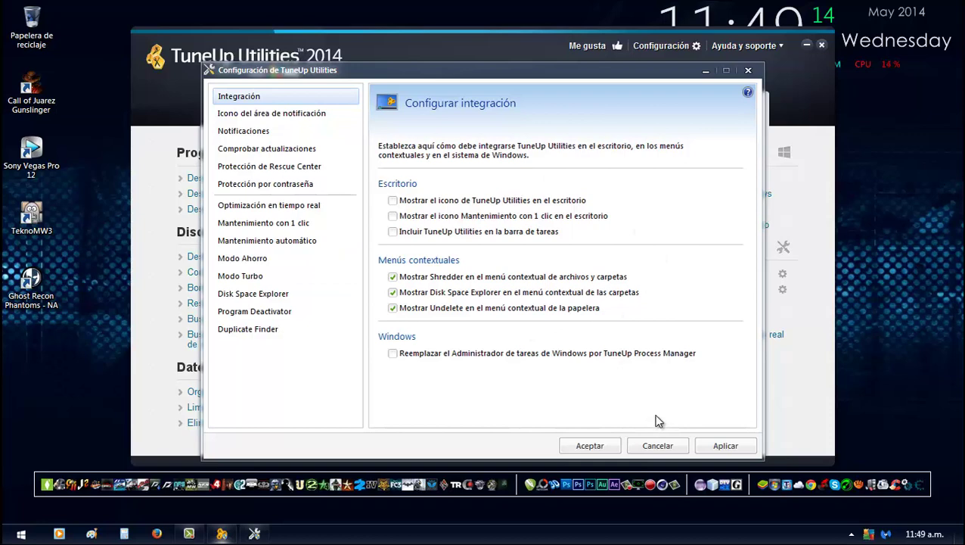
pyautogui.click(655, 447)
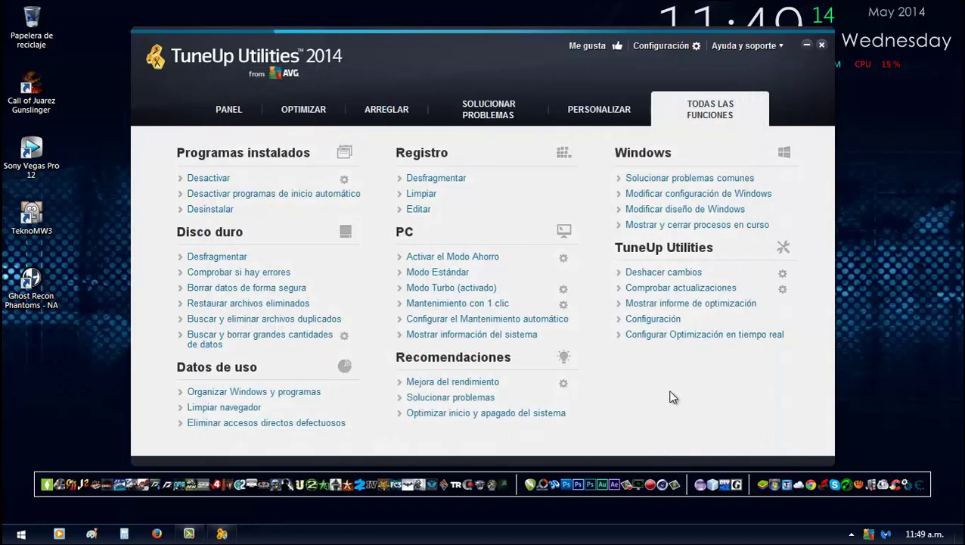
pyautogui.click(217, 117)
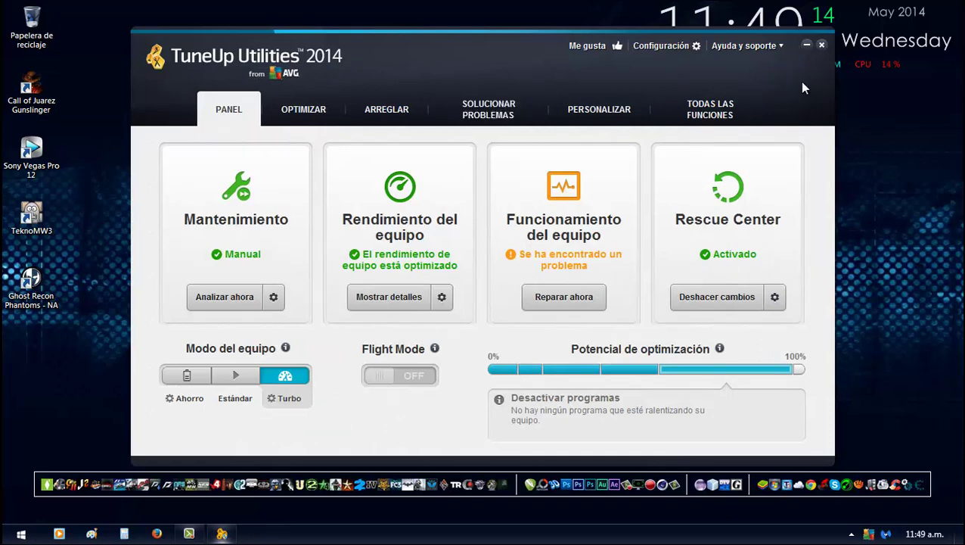
pyautogui.click(821, 45)
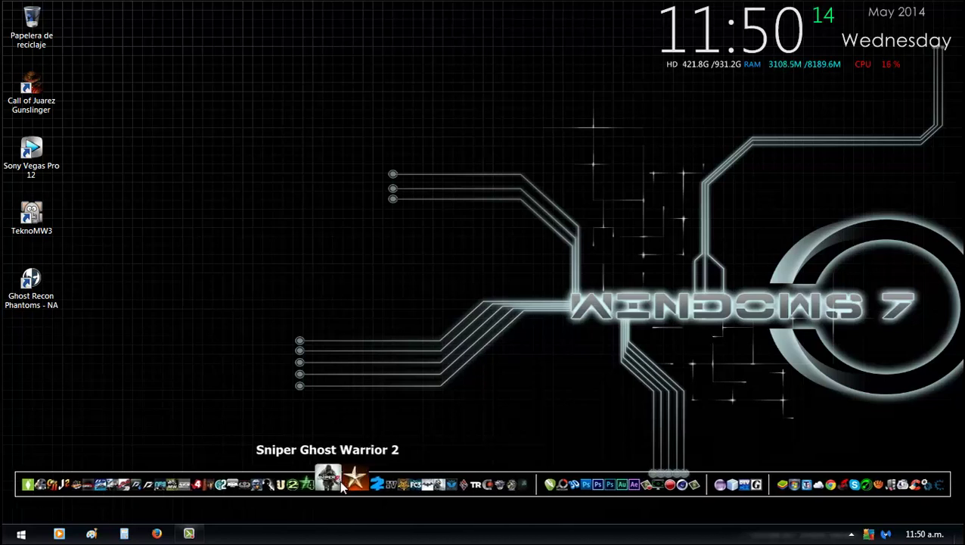
pyautogui.rightClick(349, 291)
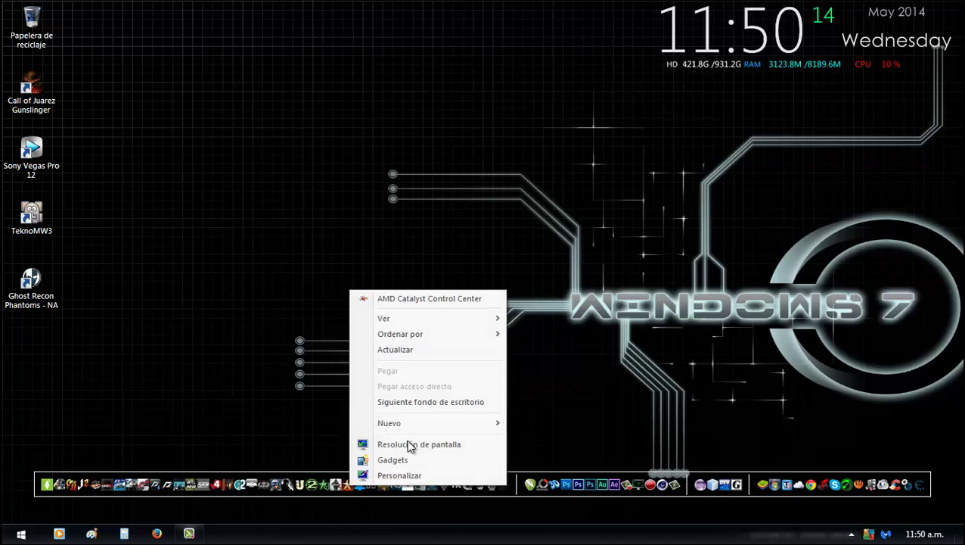
pyautogui.click(241, 344)
# - Open the properties of Equipo and view the computer's performance evaluation scores
pyautogui.press('super')
pyautogui.rightClick(235, 387)
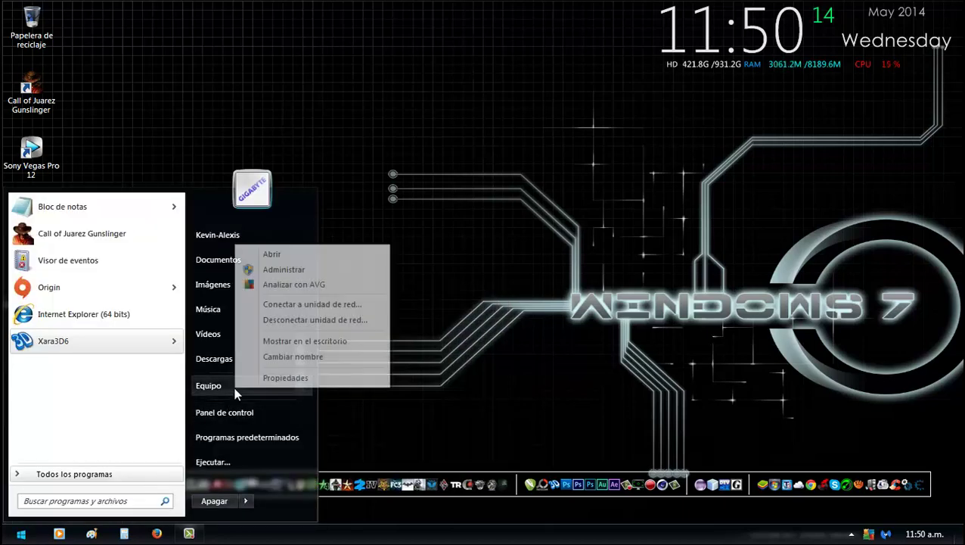
pyautogui.click(314, 377)
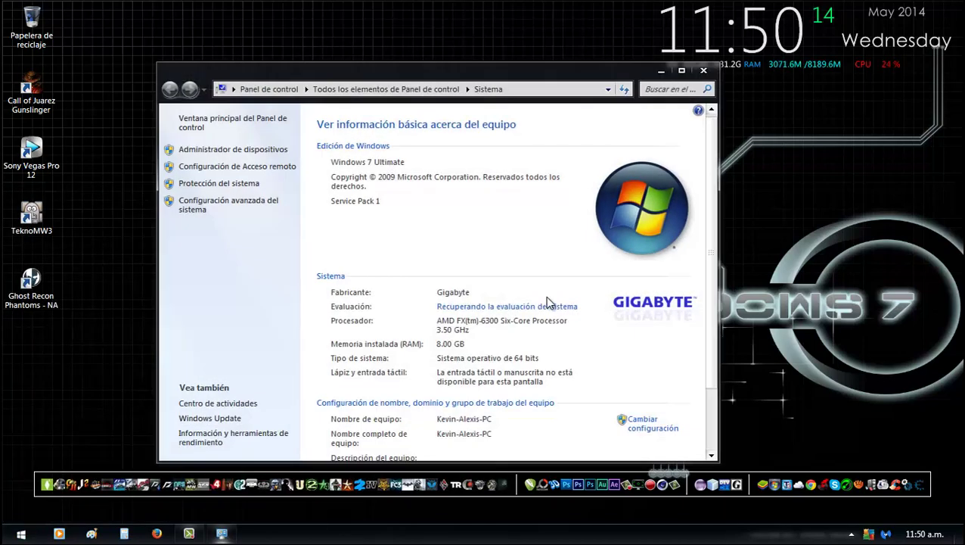
pyautogui.click(508, 303)
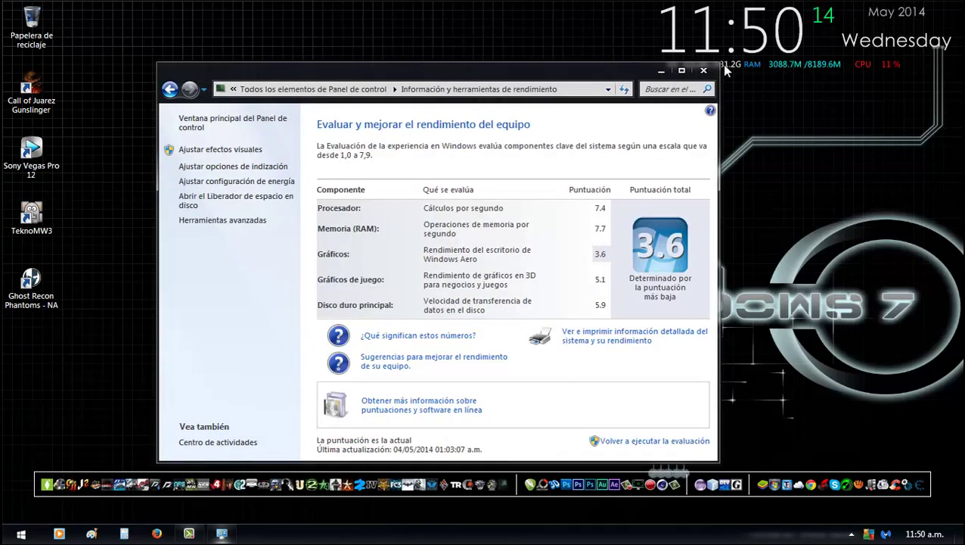
# - Examine the detailed system information, highlighting the total available and dedicated graphics memory, and close both windows
pyautogui.click(586, 342)
pyautogui.scroll(-10, 579, 345)
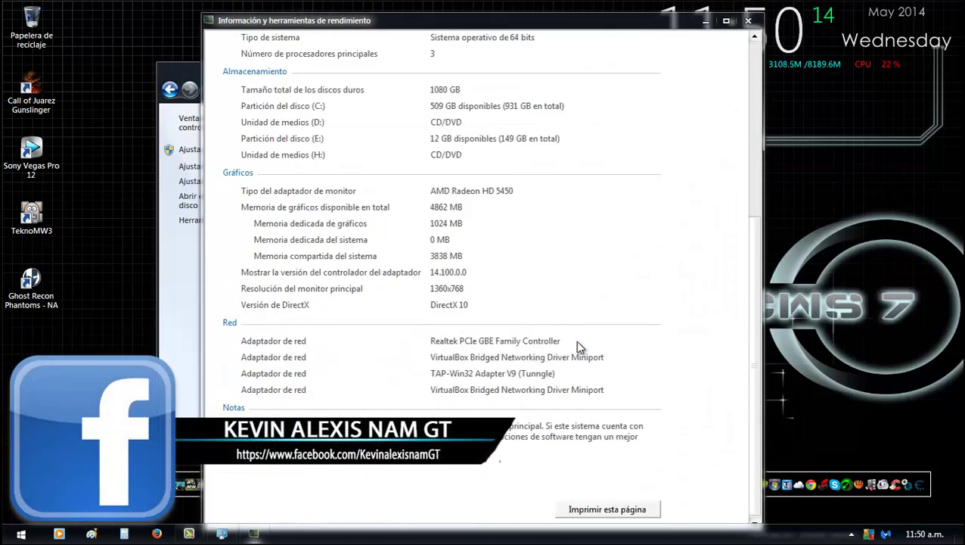
pyautogui.scroll(2, 577, 345)
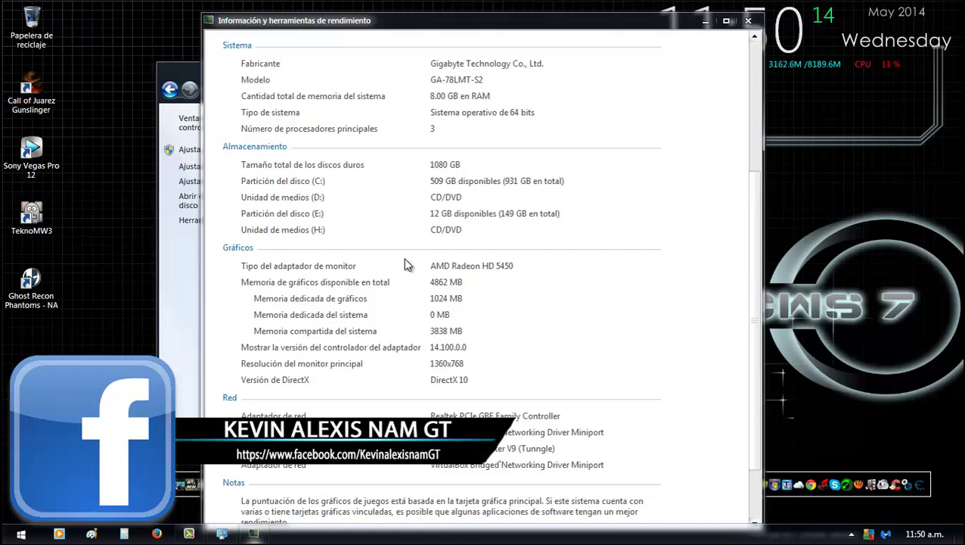
pyautogui.tripleClick(438, 281)
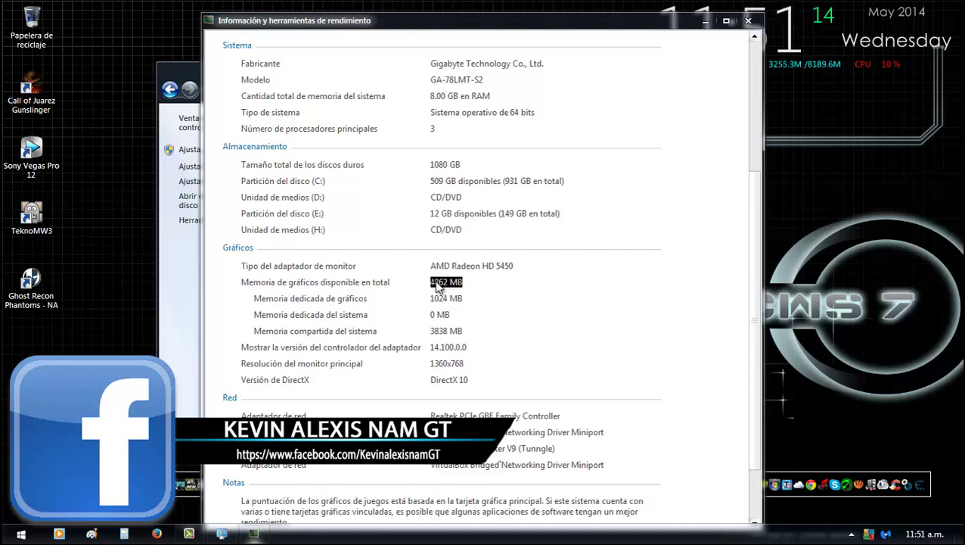
pyautogui.click(438, 286)
pyautogui.tripleClick(437, 282)
pyautogui.click(438, 283)
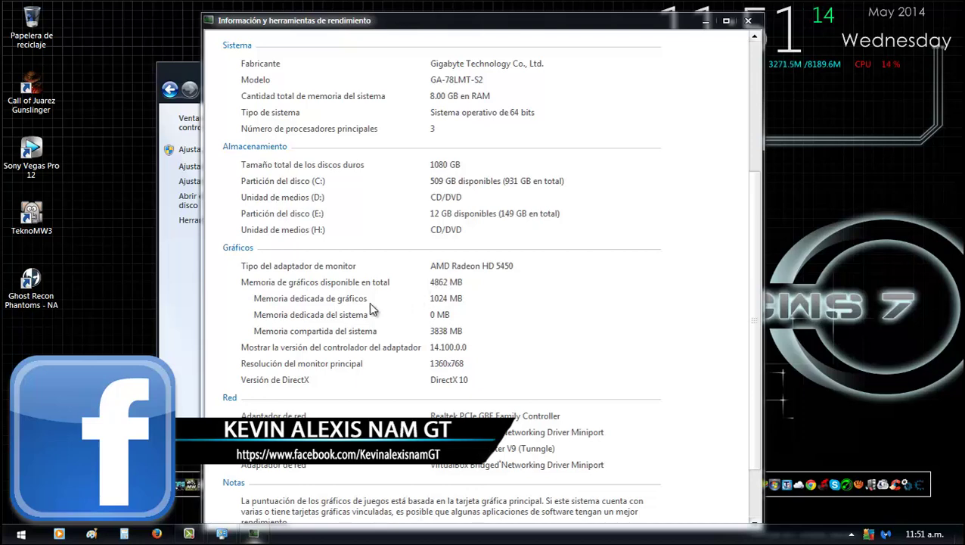
pyautogui.doubleClick(446, 300)
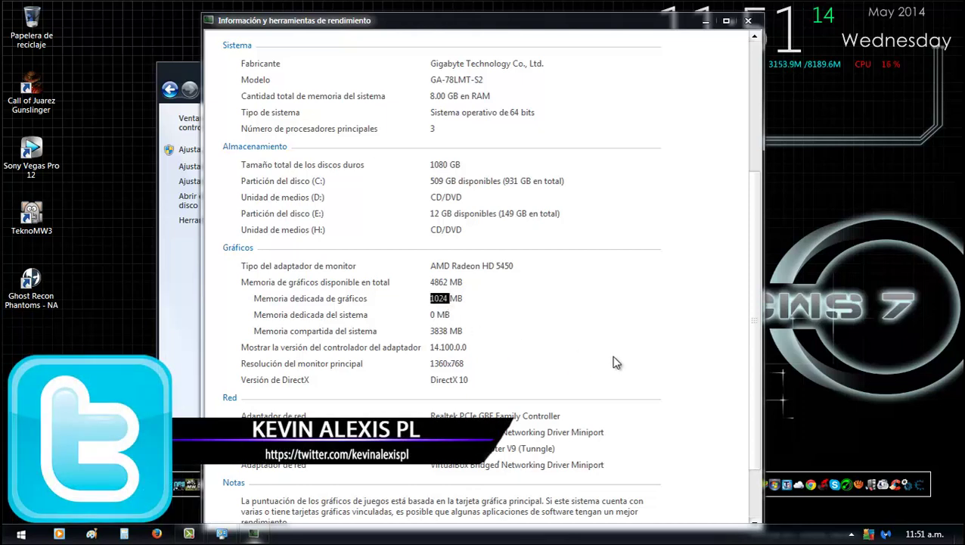
pyautogui.doubleClick(433, 300)
pyautogui.scroll(-2, 662, 325)
pyautogui.click(748, 21)
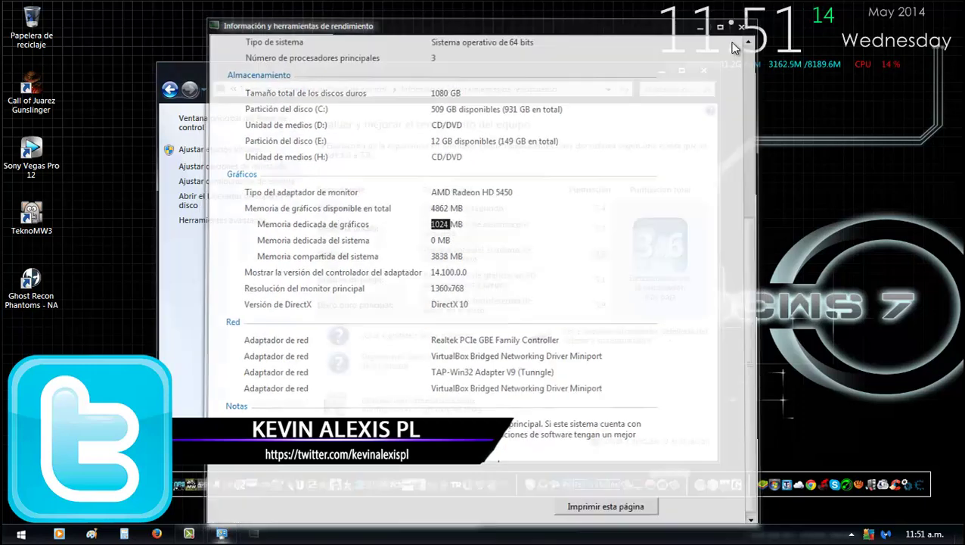
pyautogui.click(704, 70)
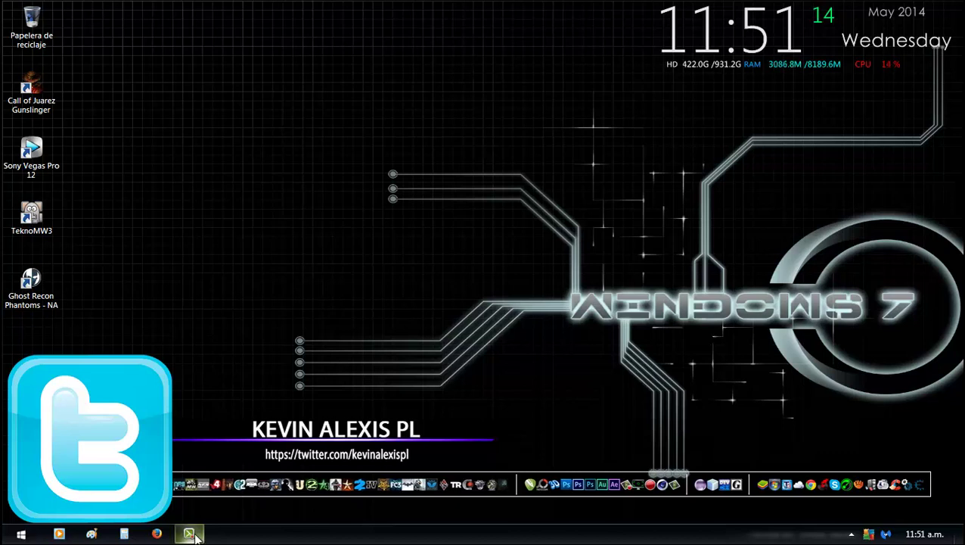
pyautogui.rightClick(403, 276)
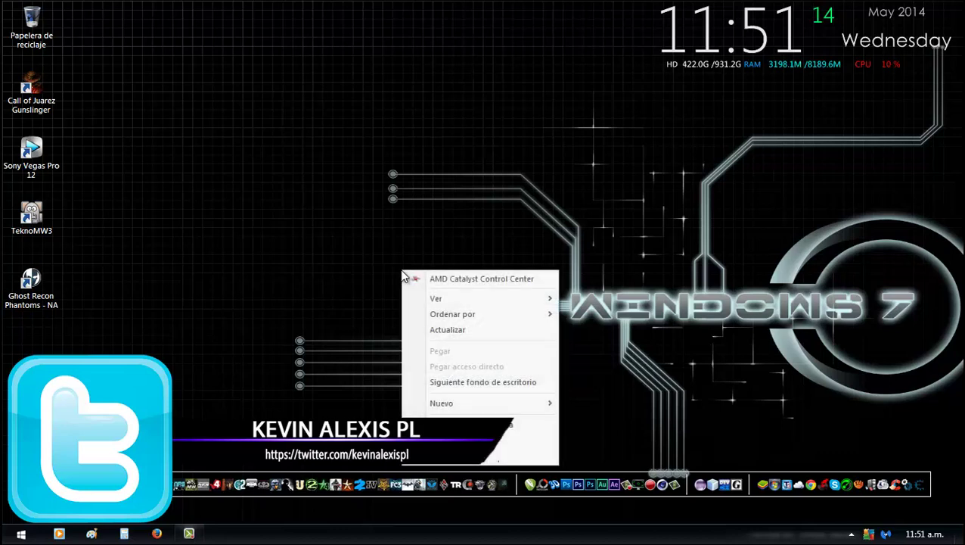
pyautogui.click(407, 260)
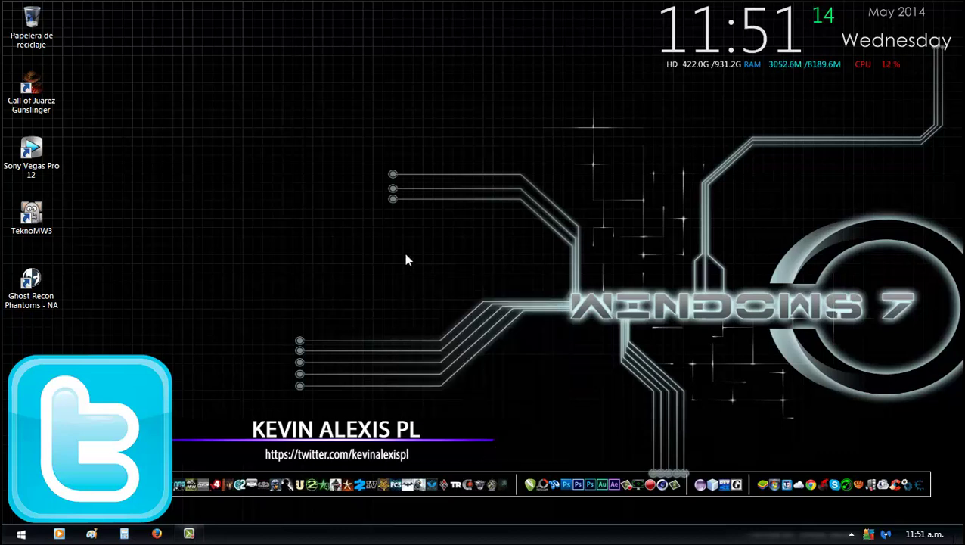